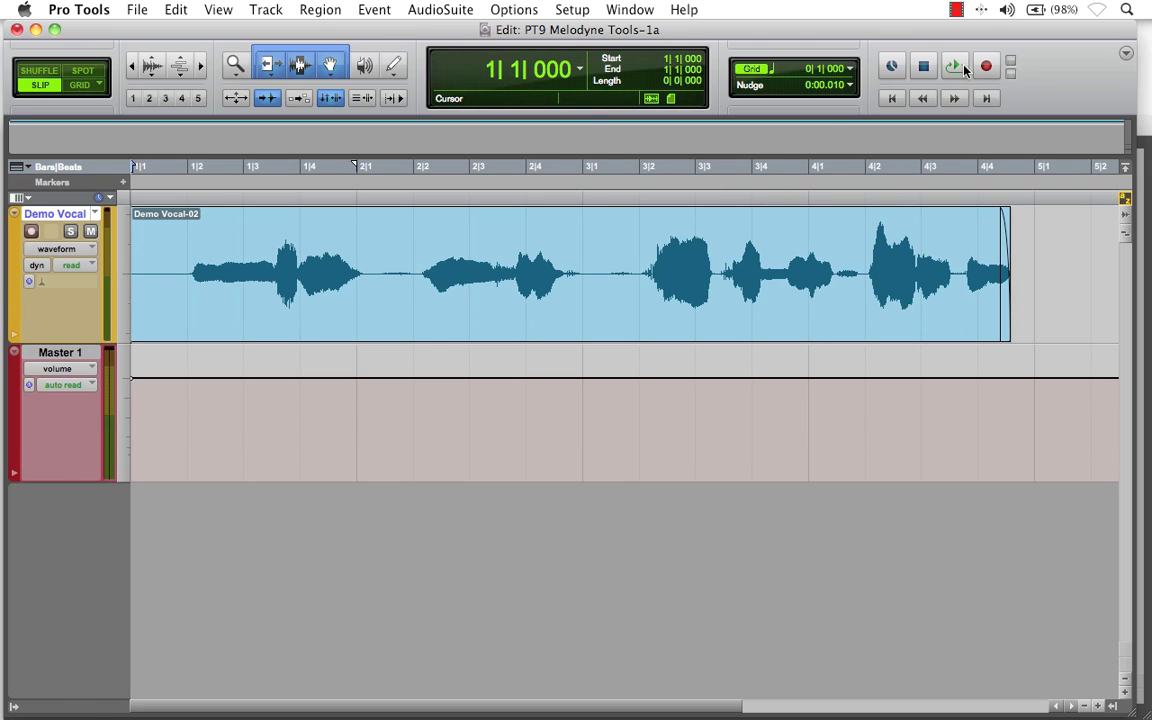
Play back the Demo Vocal region, stop, and place the edit cursor just past its end
left_click(958, 67)
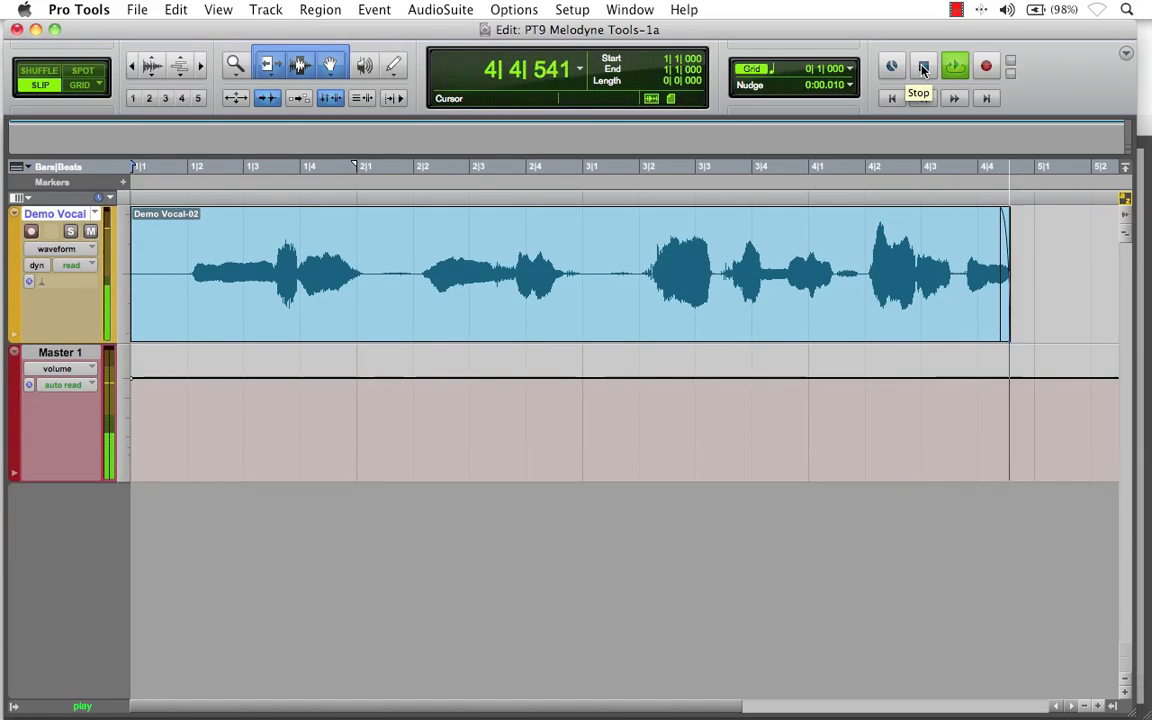
left_click(922, 67)
left_click(1036, 270)
left_click_drag(1036, 270, 103, 300)
left_click(1054, 255)
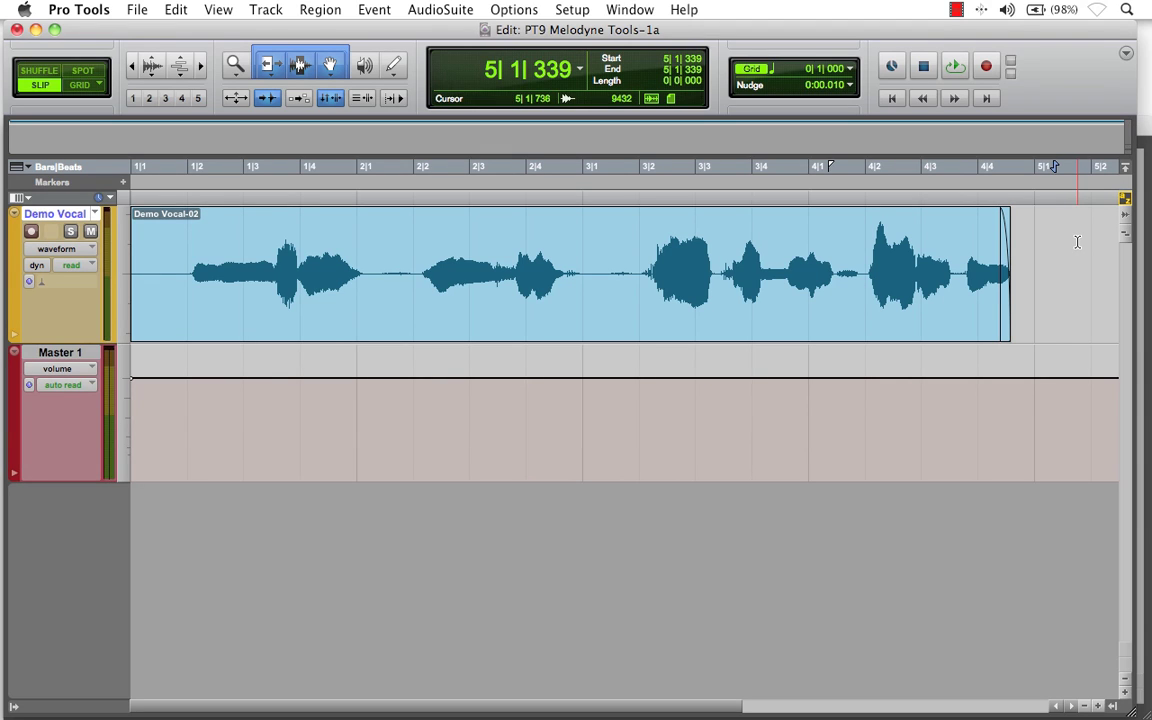
Insert the Melodyne (mono) plug-in in the second insert slot of the Demo Vocal track and reposition its window
key("super+equal")
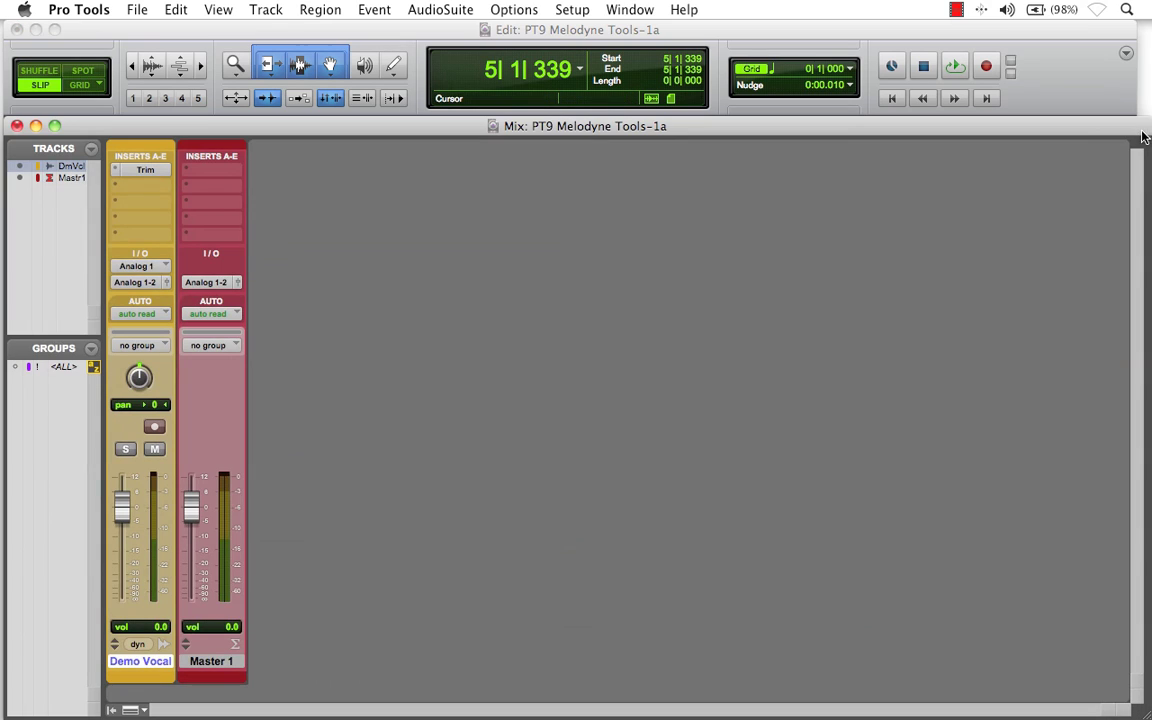
left_click(128, 188)
mouse_move(192, 216)
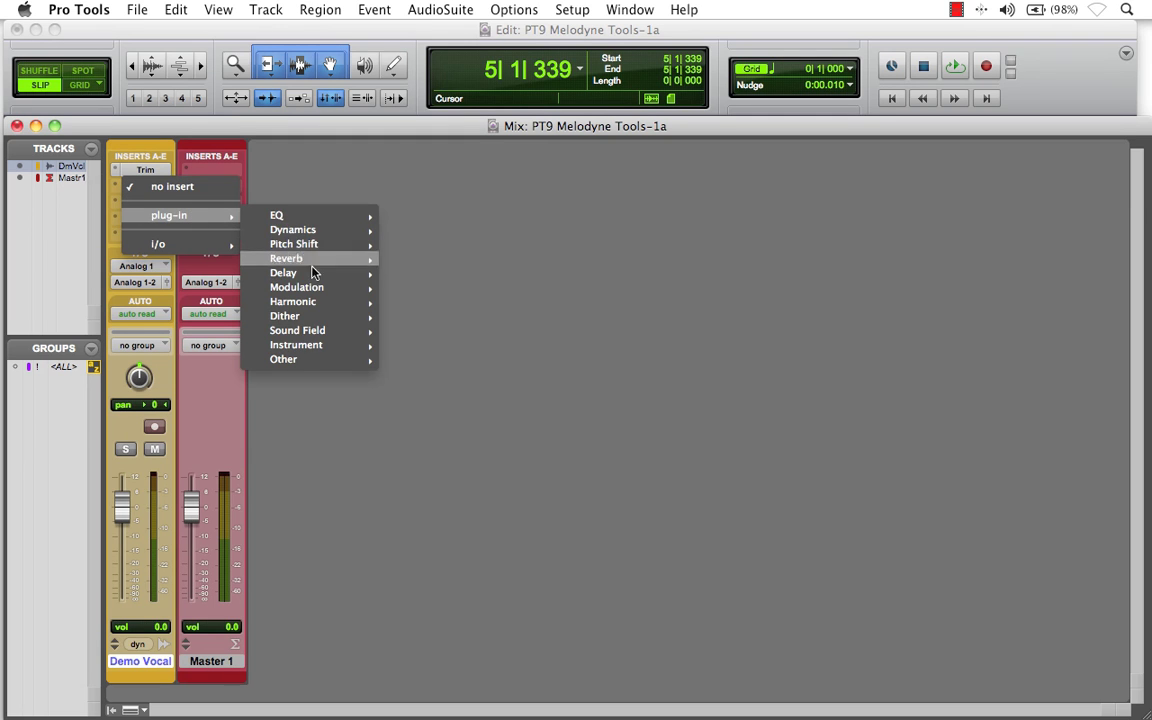
mouse_move(350, 359)
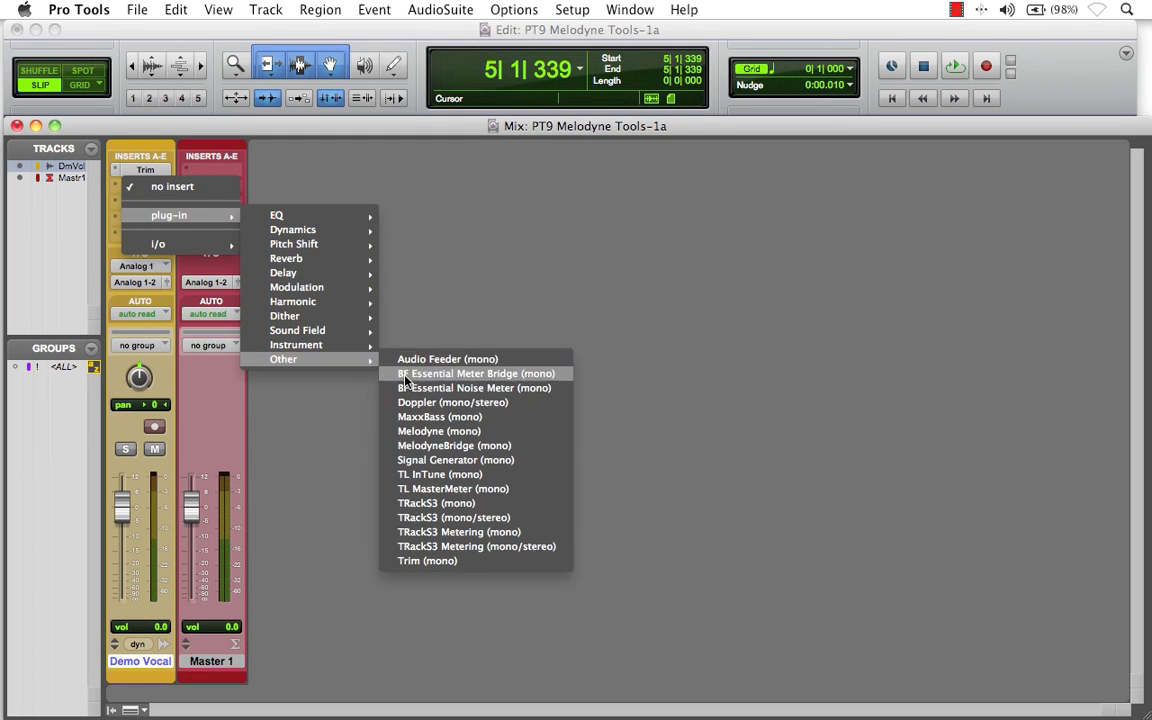
left_click(435, 431)
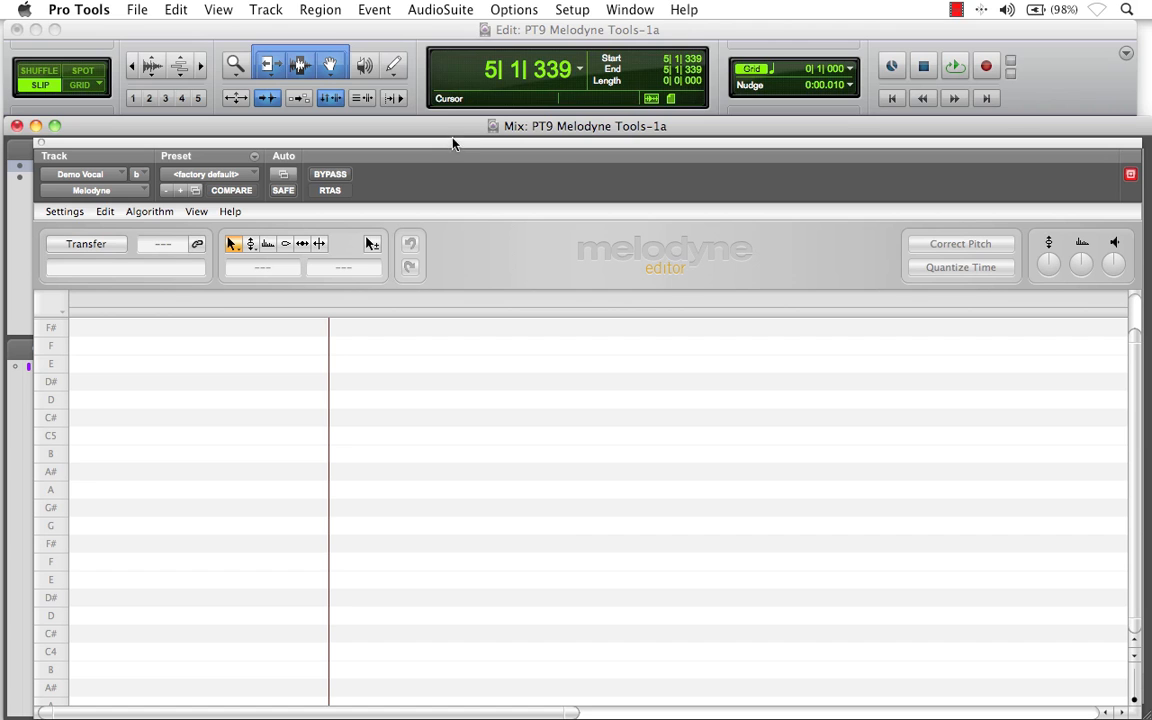
mouse_move(452, 146)
left_mouse_down()
mouse_move(437, 119)
mouse_move(424, 121)
mouse_move(446, 131)
left_mouse_up()
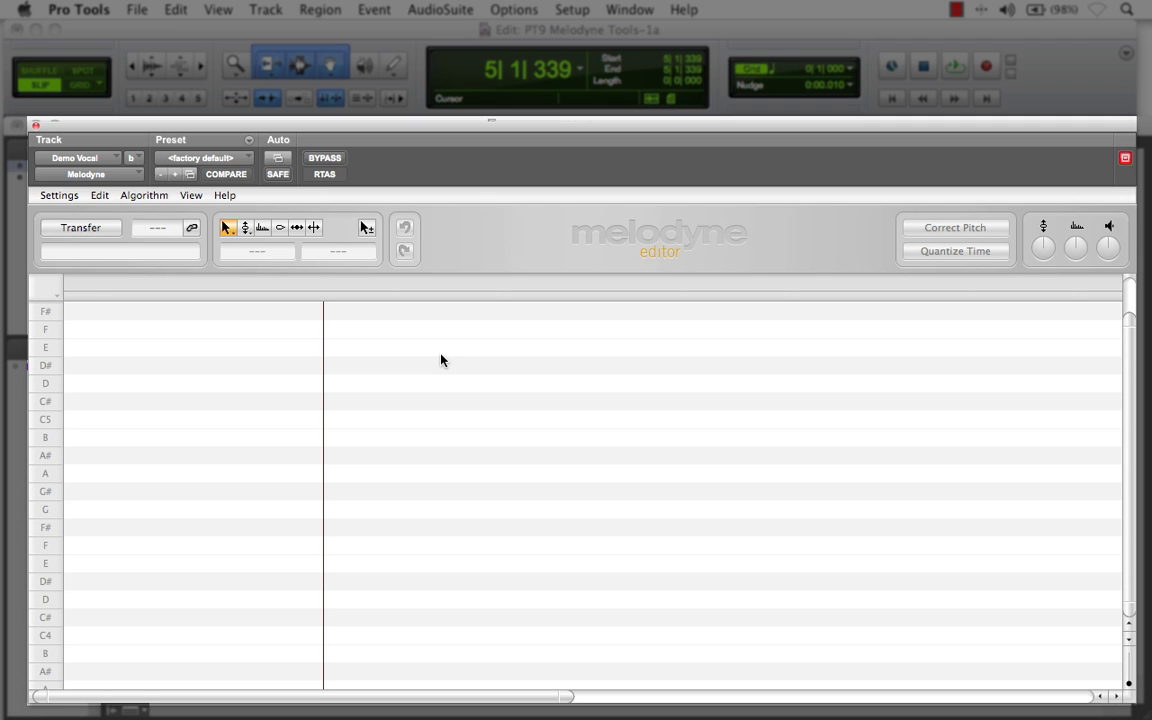
Transfer the vocal into Melodyne by arming Transfer and playing the session from its start until past the end of the region
left_click(90, 228)
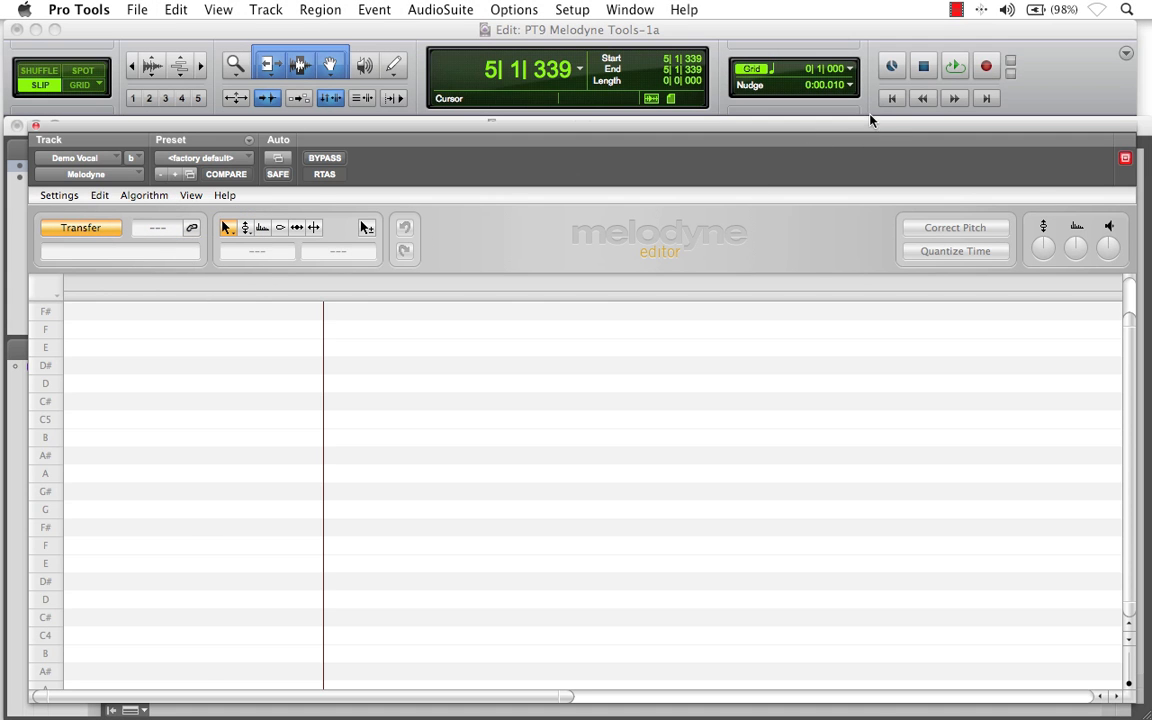
left_click(894, 100)
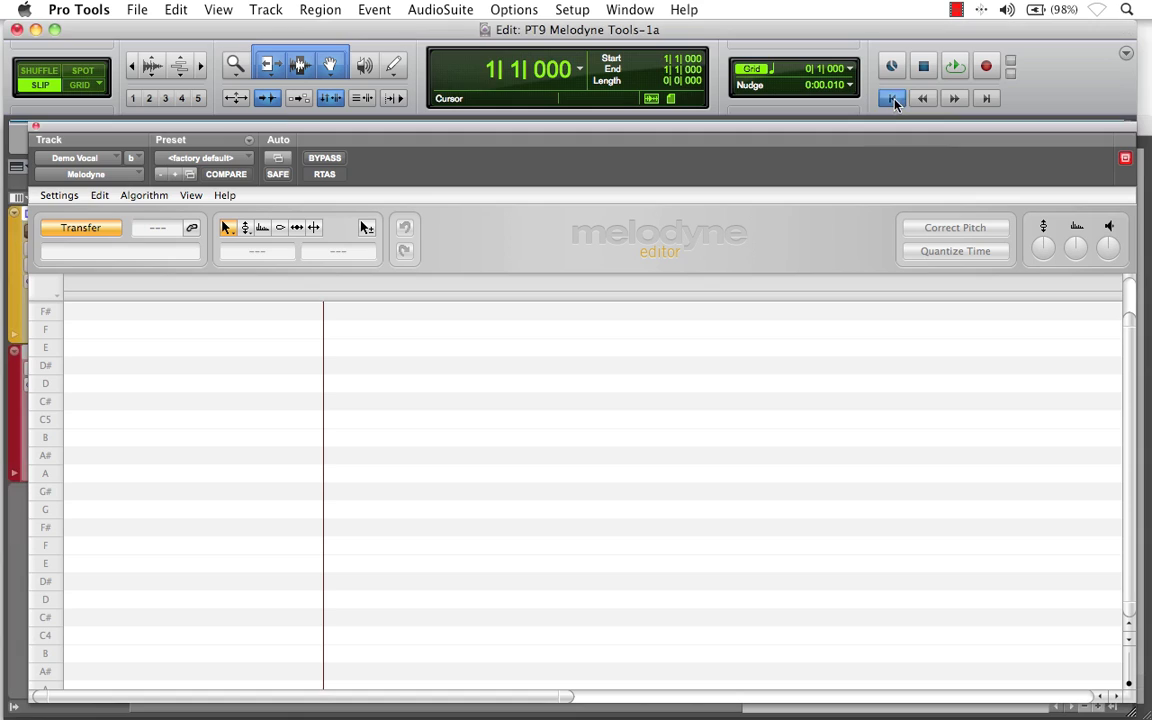
left_click(957, 68)
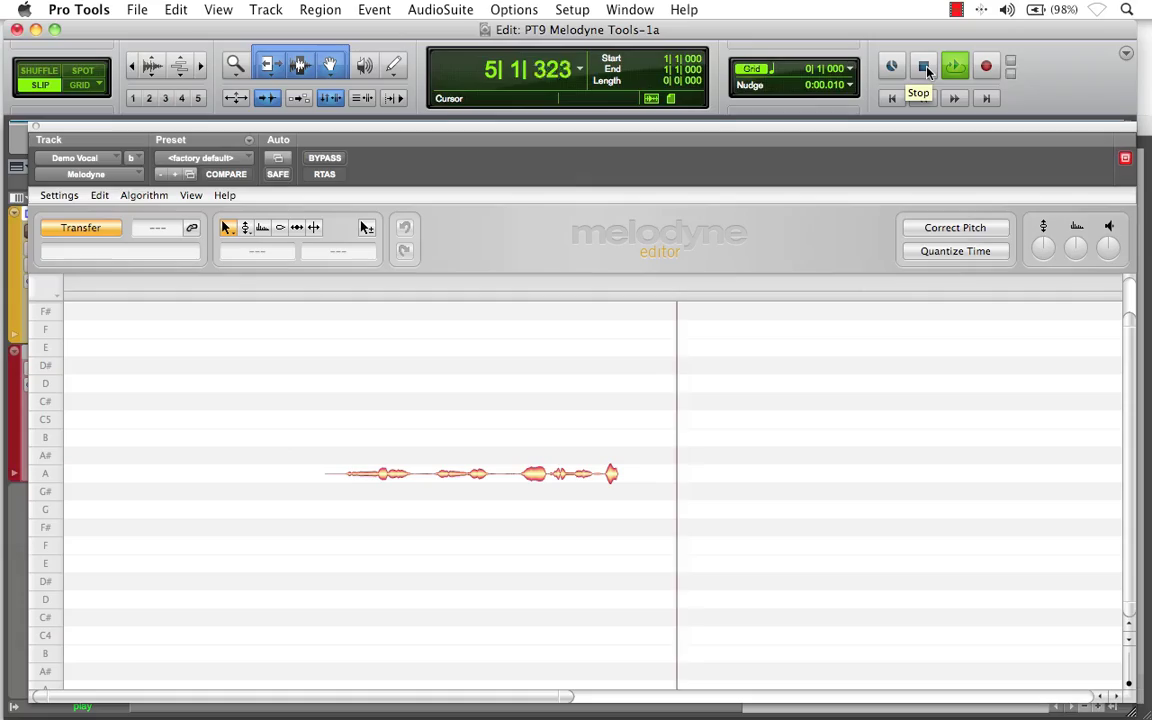
left_click(925, 67)
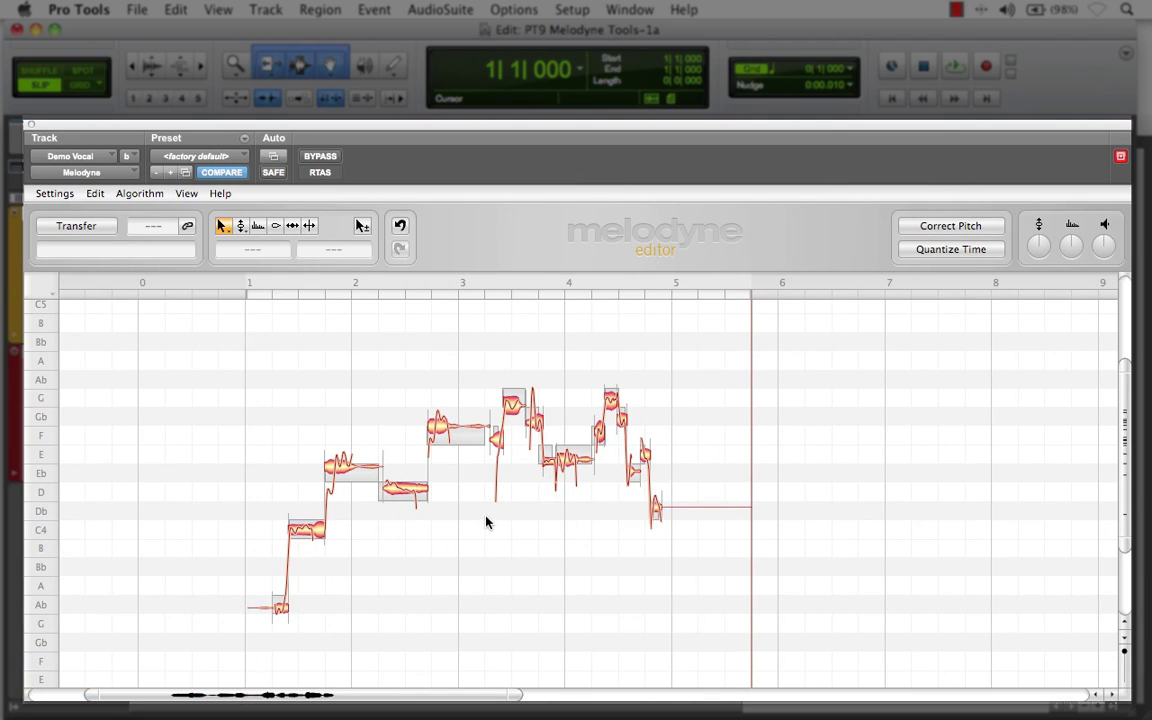
Compare the detected Melodyne notes with the Demo Vocal waveform in the Edit window
left_click_drag(483, 522, 529, 533)
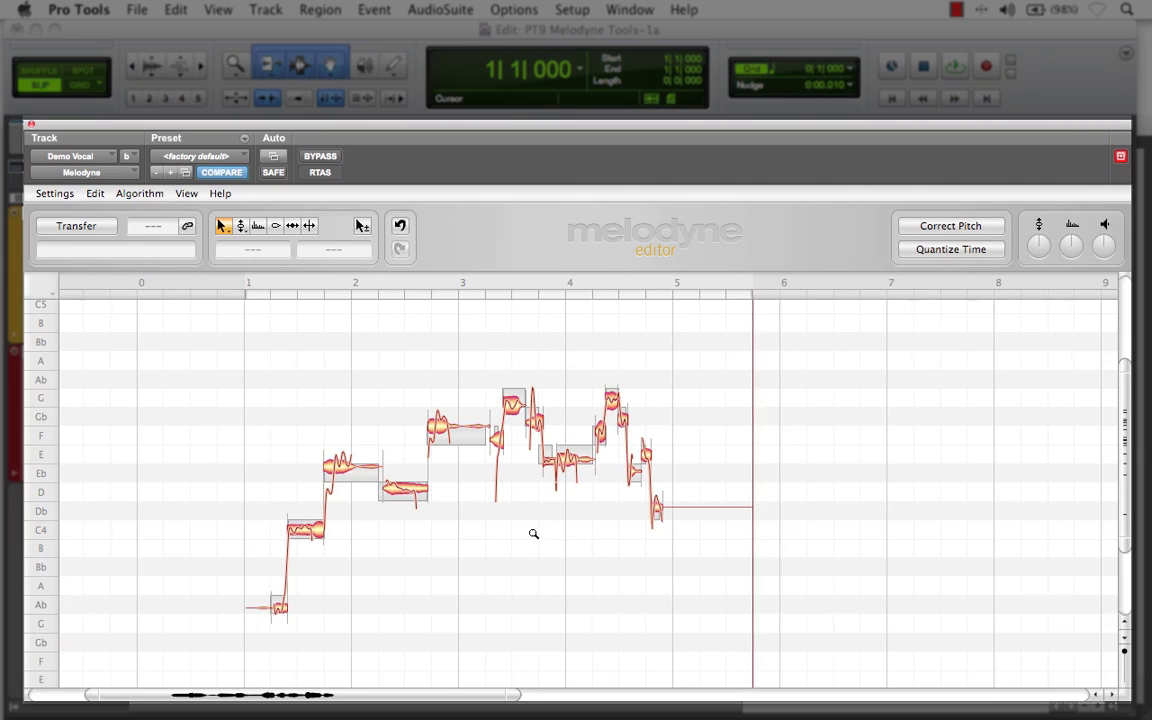
left_click_drag(606, 546, 656, 378)
left_click_drag(674, 136, 650, 324)
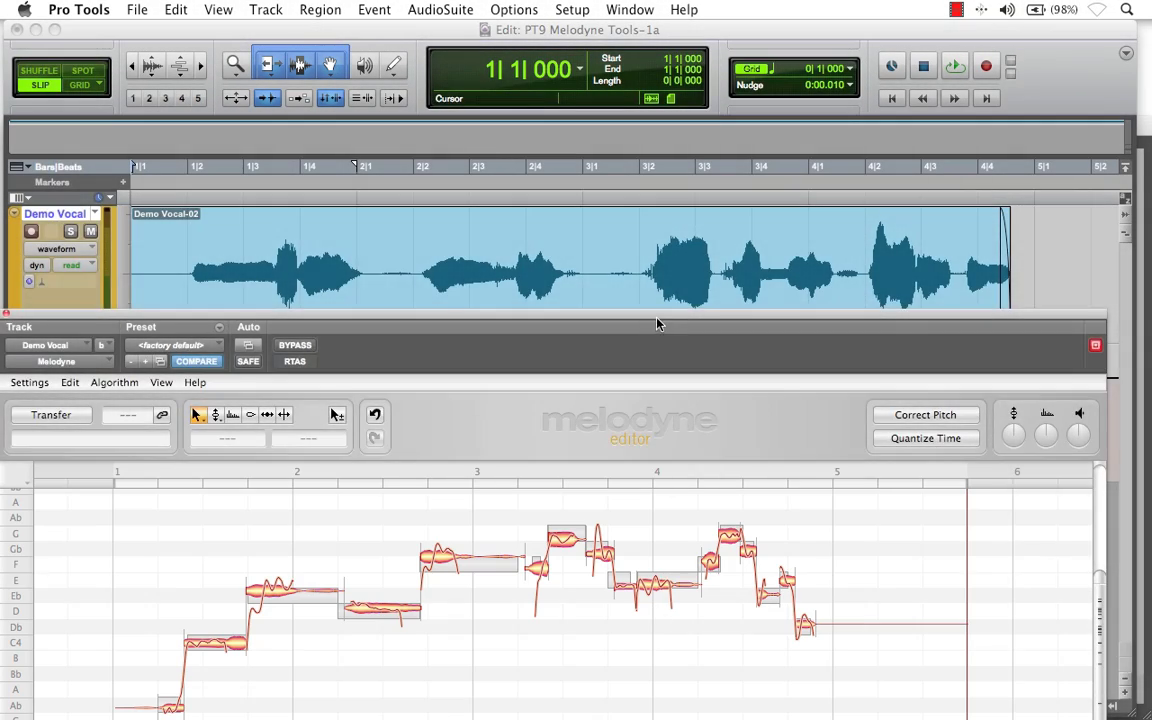
left_click_drag(658, 318, 674, 134)
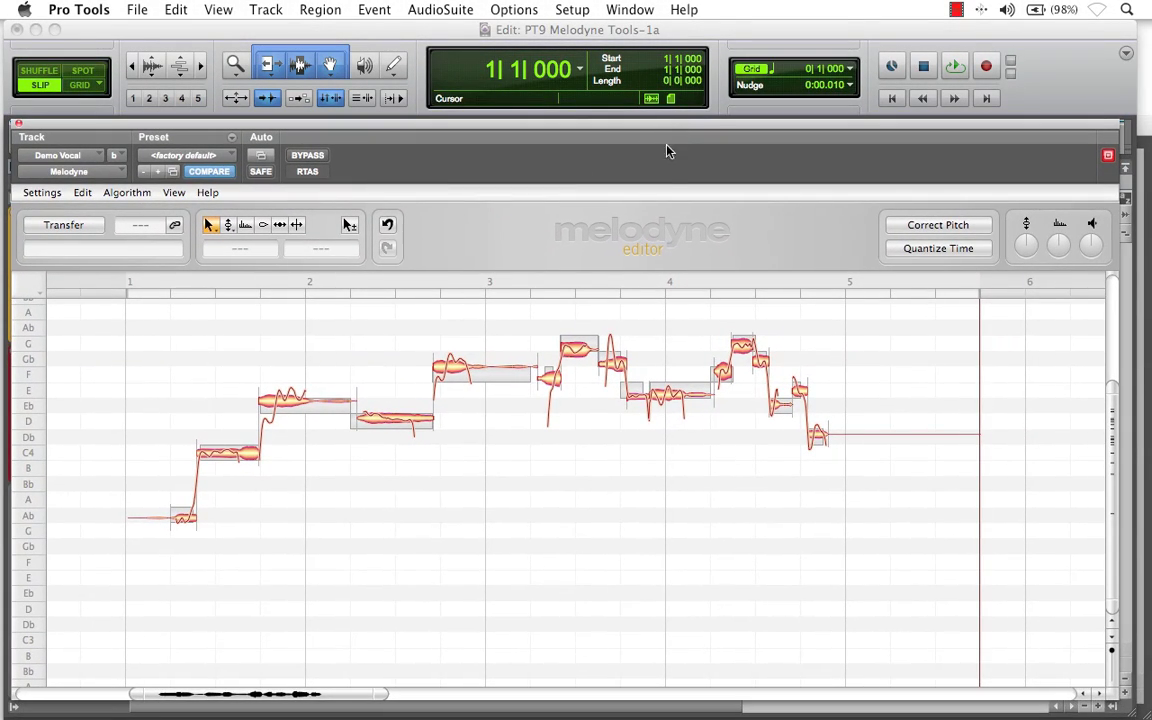
left_click_drag(497, 451, 563, 533)
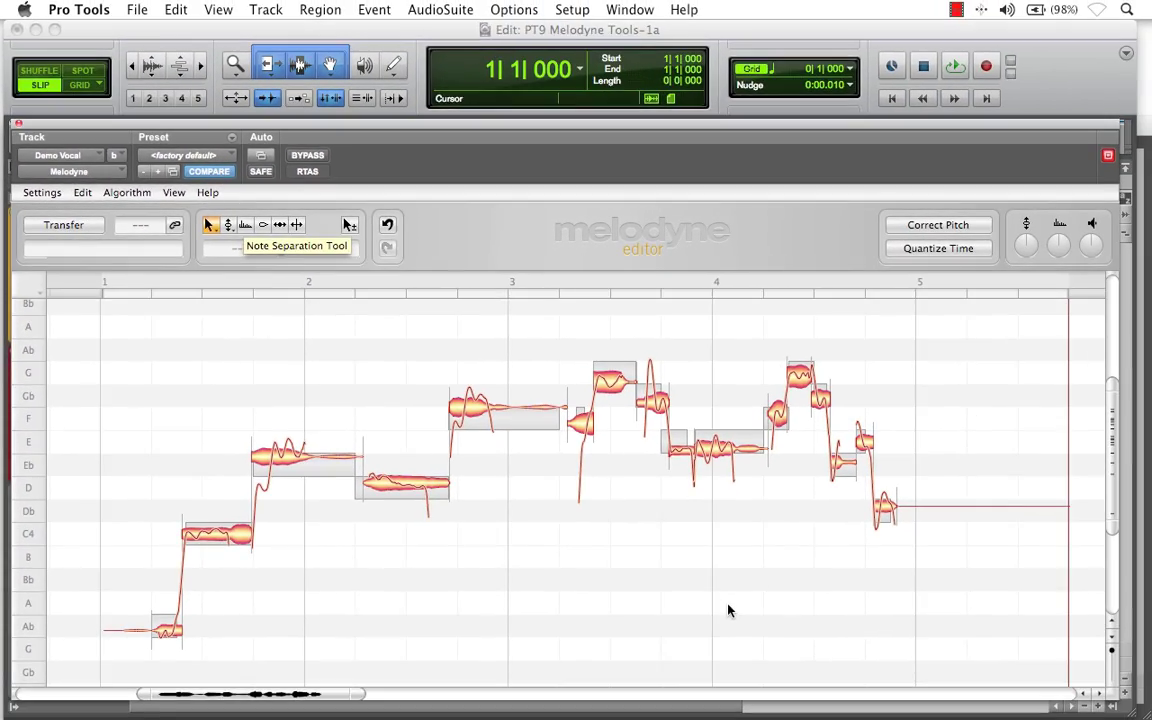
With the Note Separation Tool, split the sustained note leading into bar 2 after its onset and the preceding C4 note near its end
right_click(836, 649)
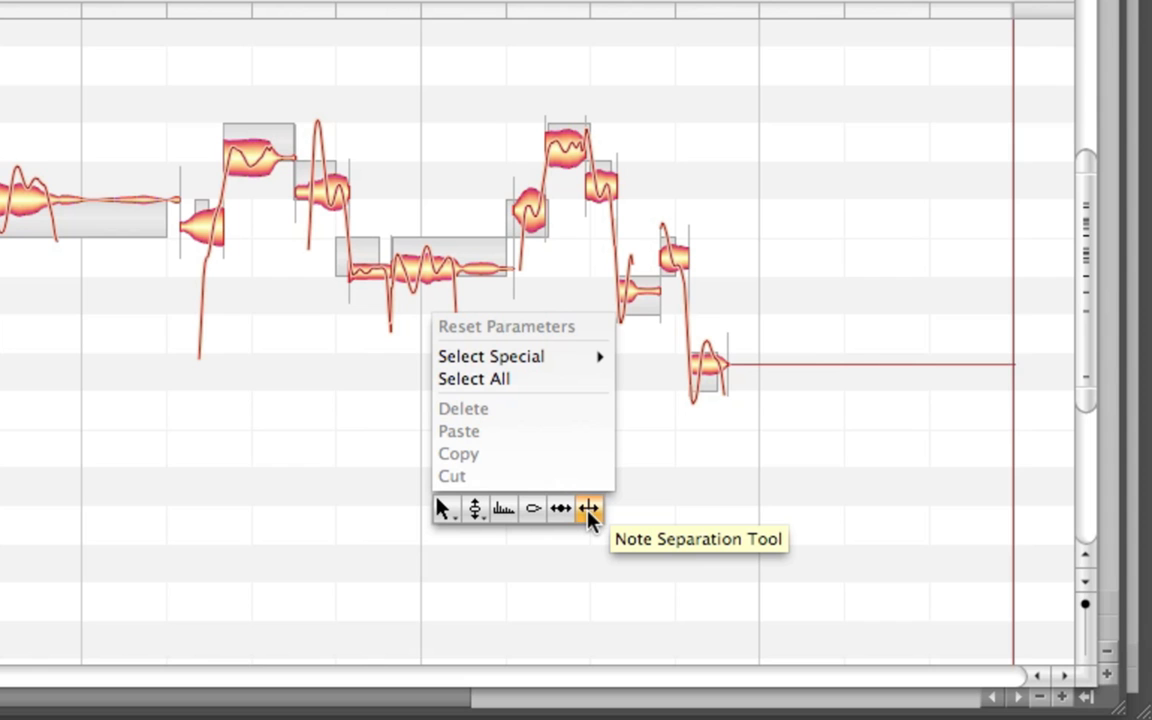
left_click(588, 510)
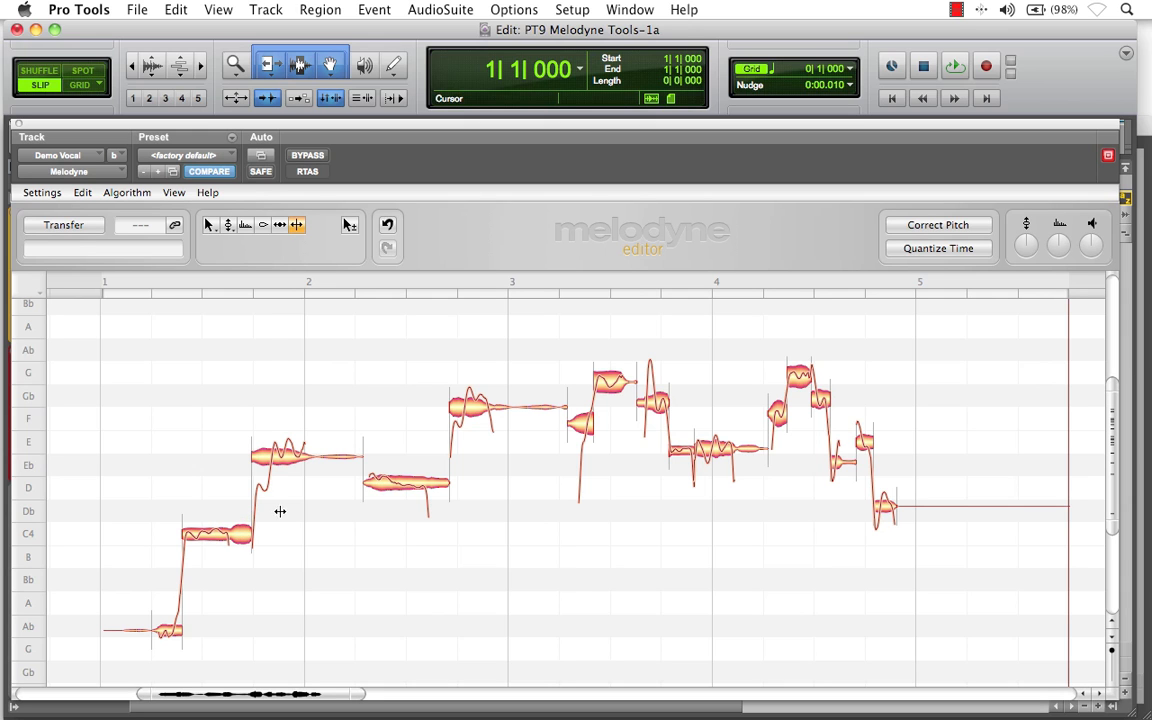
left_click_drag(302, 505, 668, 580)
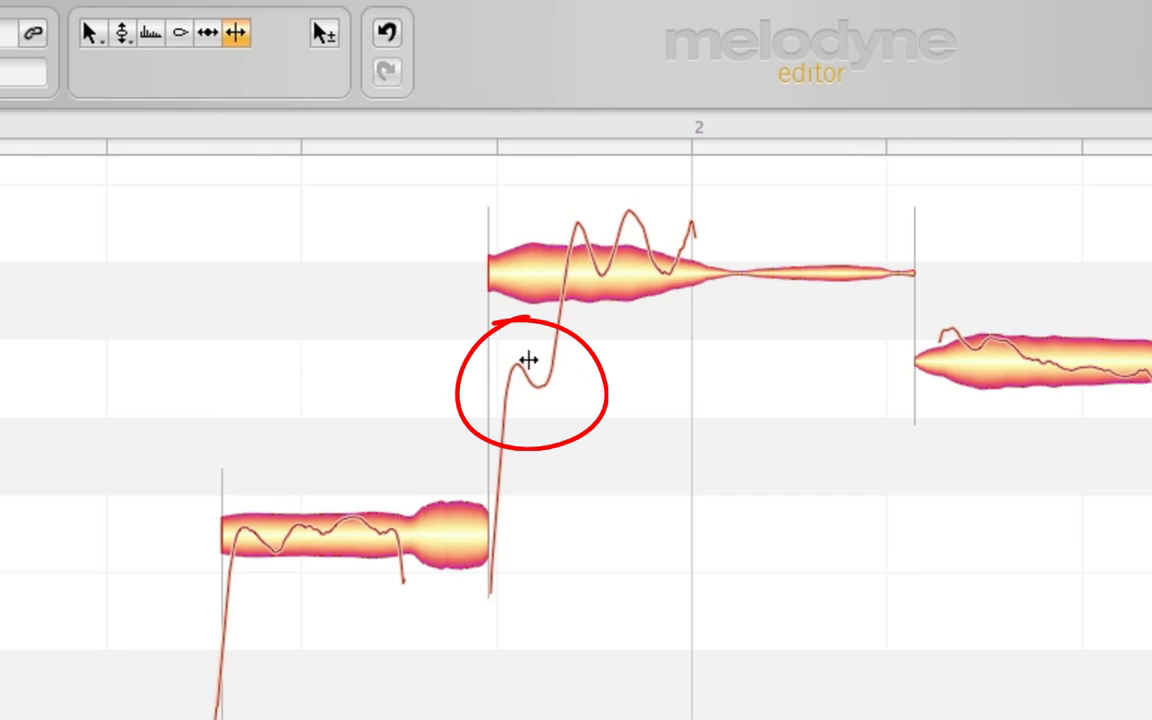
left_click(565, 272)
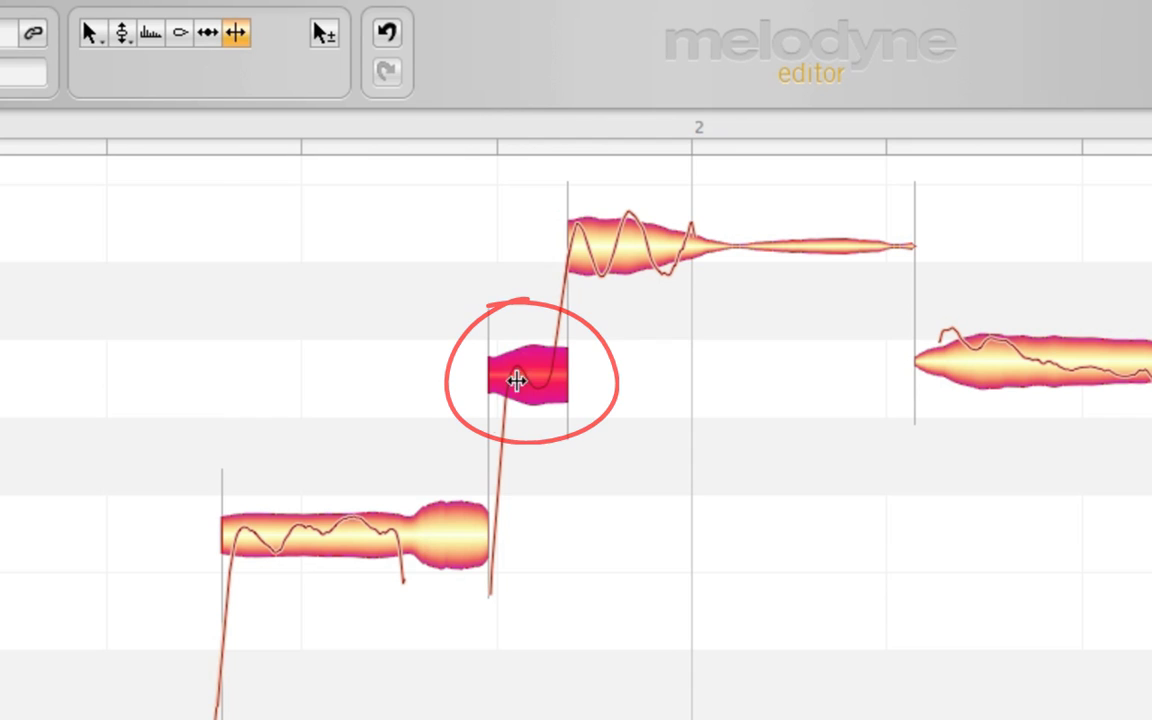
double_click(410, 535)
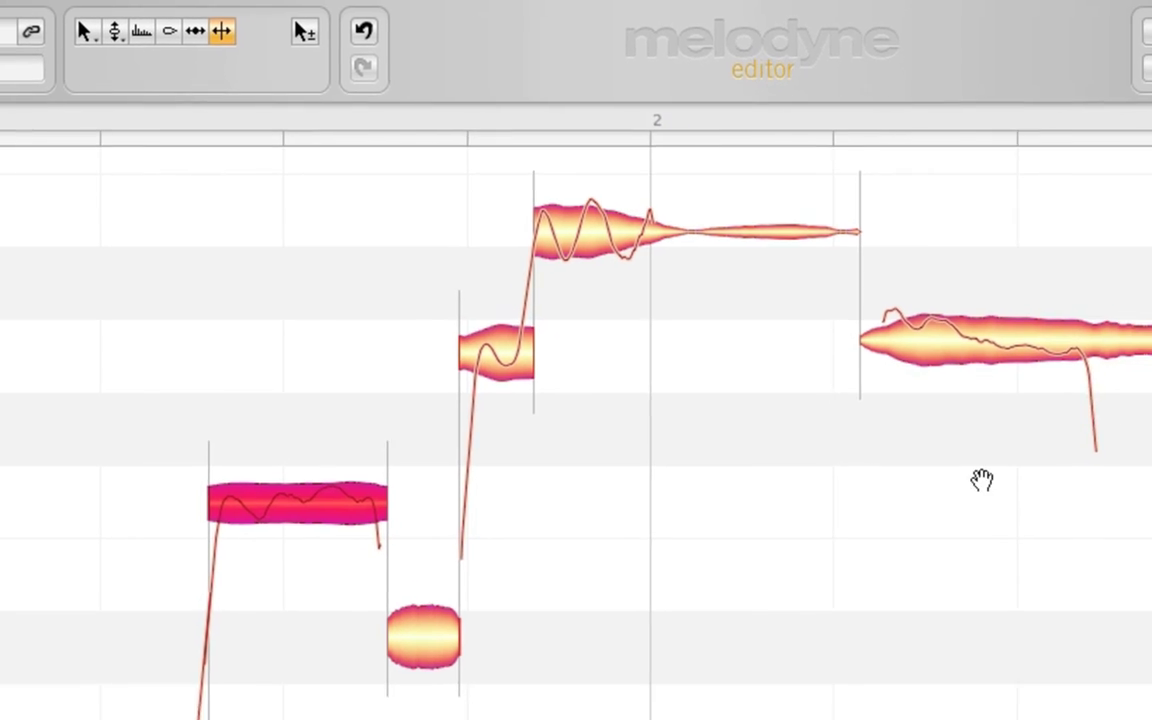
Separate the thin tail from the note crossing bar 2 and split the following D note near its end
left_click_drag(982, 480, 416, 535)
scroll(440, 515, "down", 3)
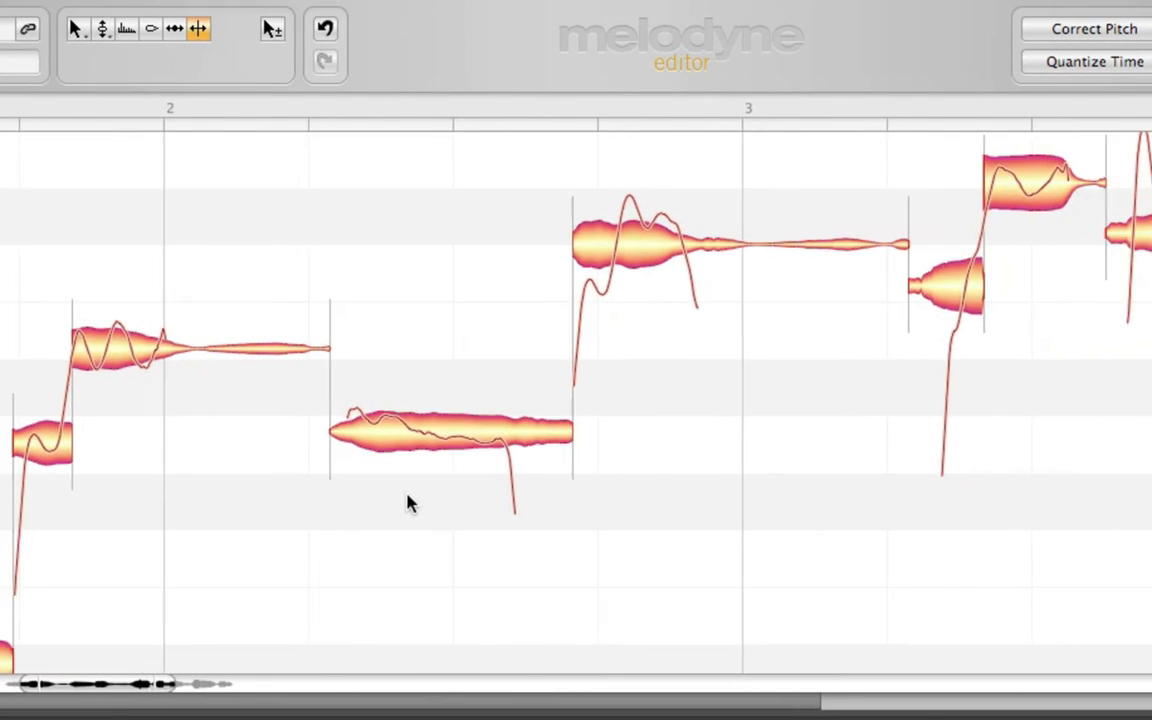
left_click_drag(484, 499, 430, 505)
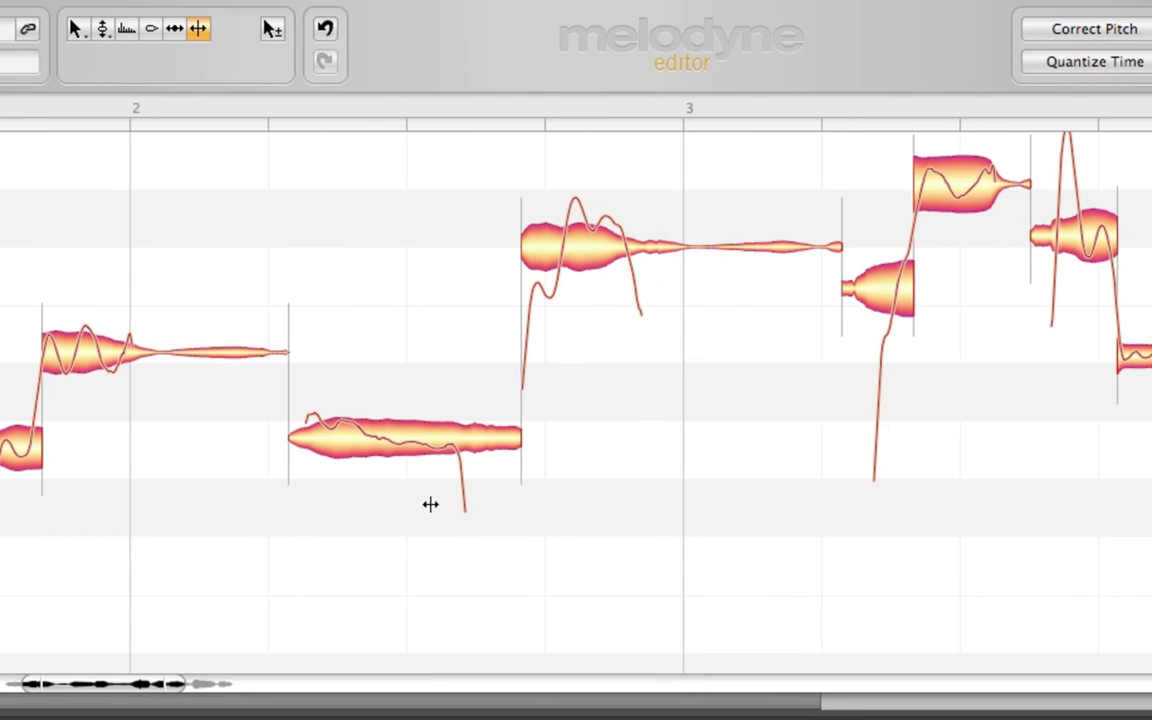
left_click(162, 352)
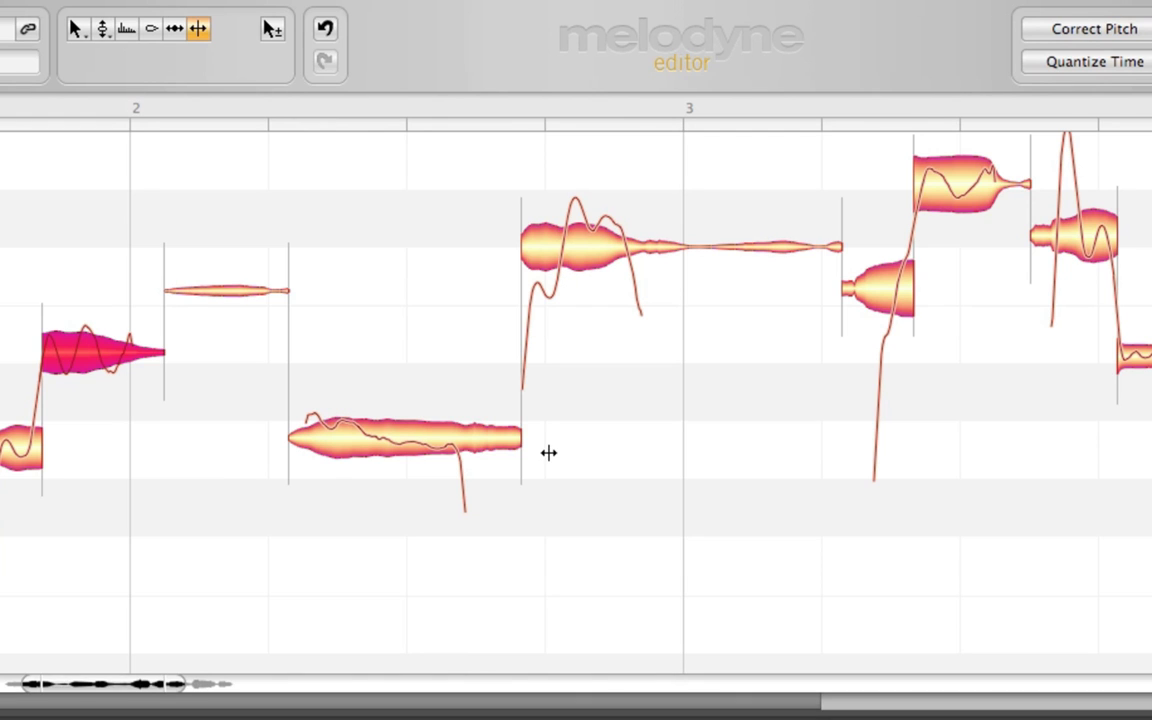
left_click(464, 440)
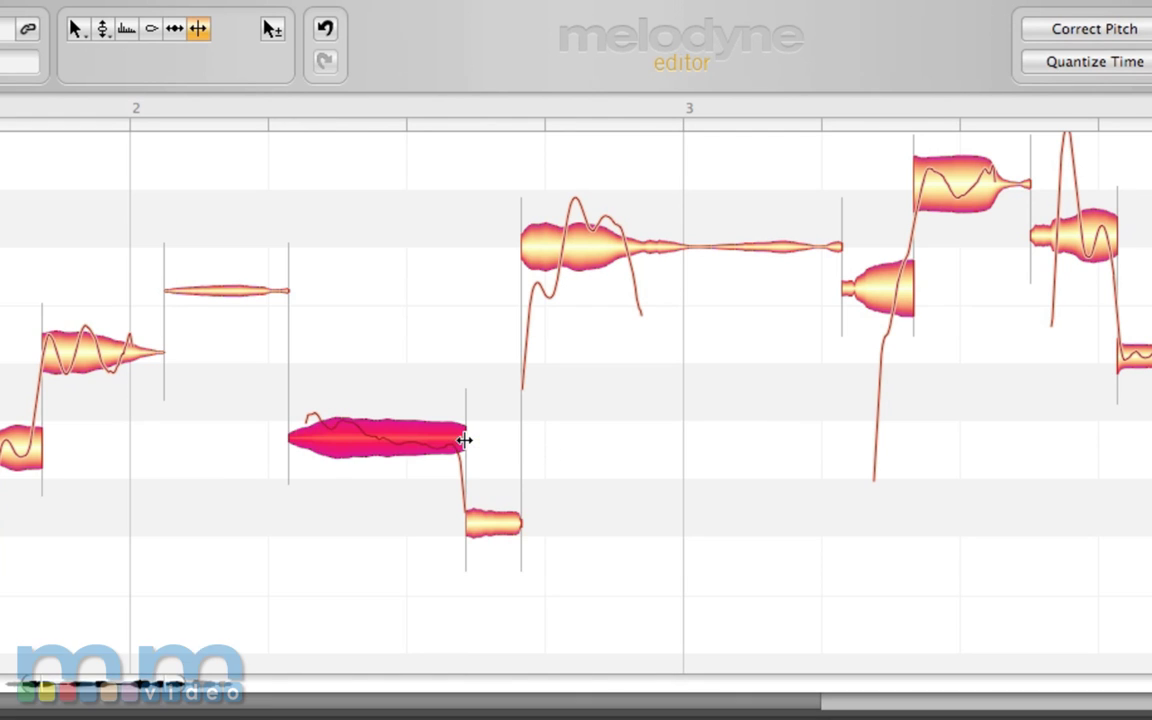
Split the long note crossing bar 3 after its onset and before its thin tail, and the next short note near its end
left_click(562, 245)
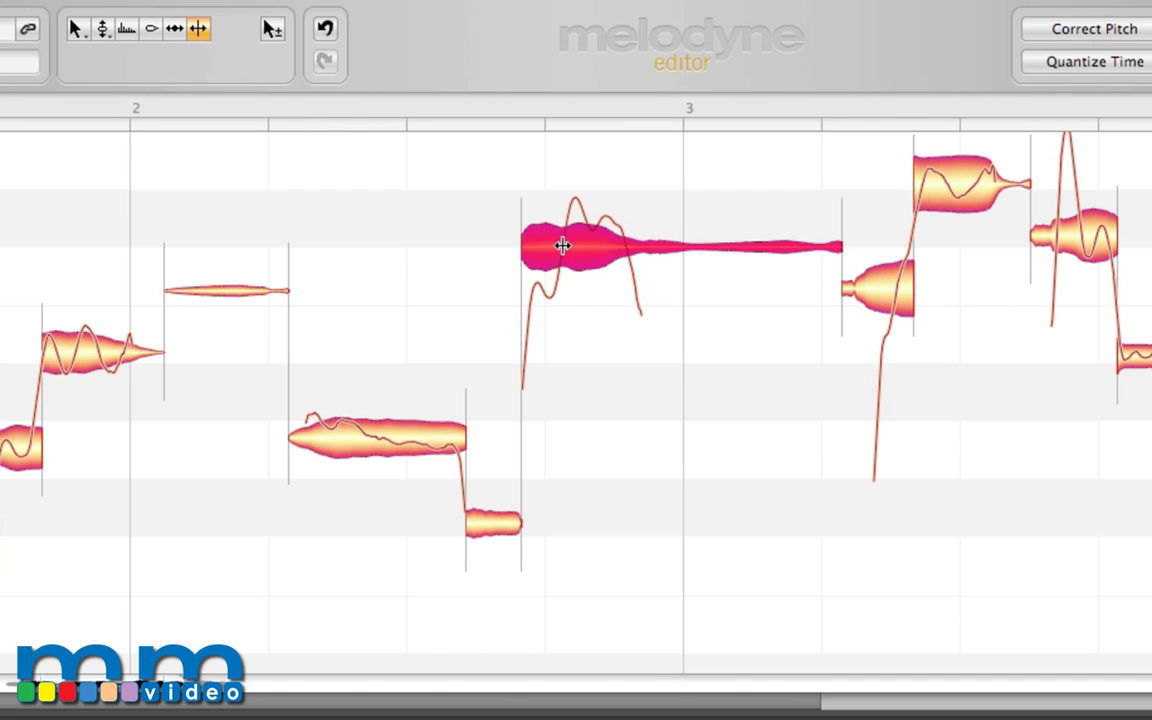
left_click_drag(840, 350, 478, 466)
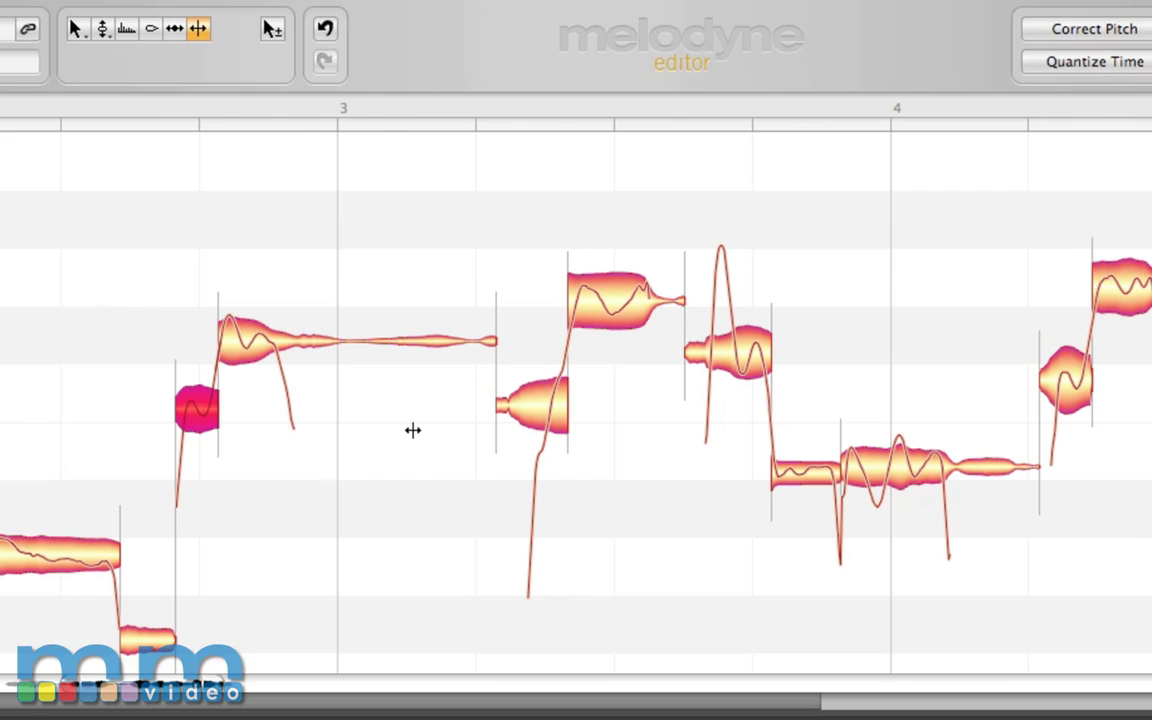
left_click(295, 337)
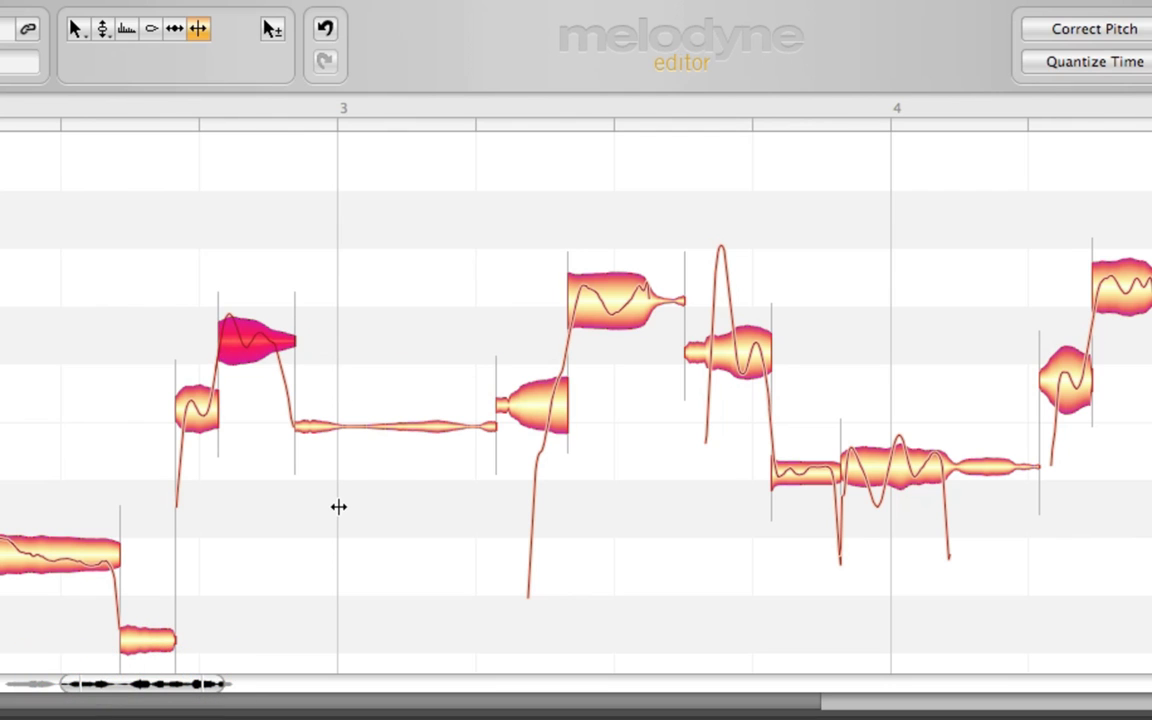
left_click(546, 407)
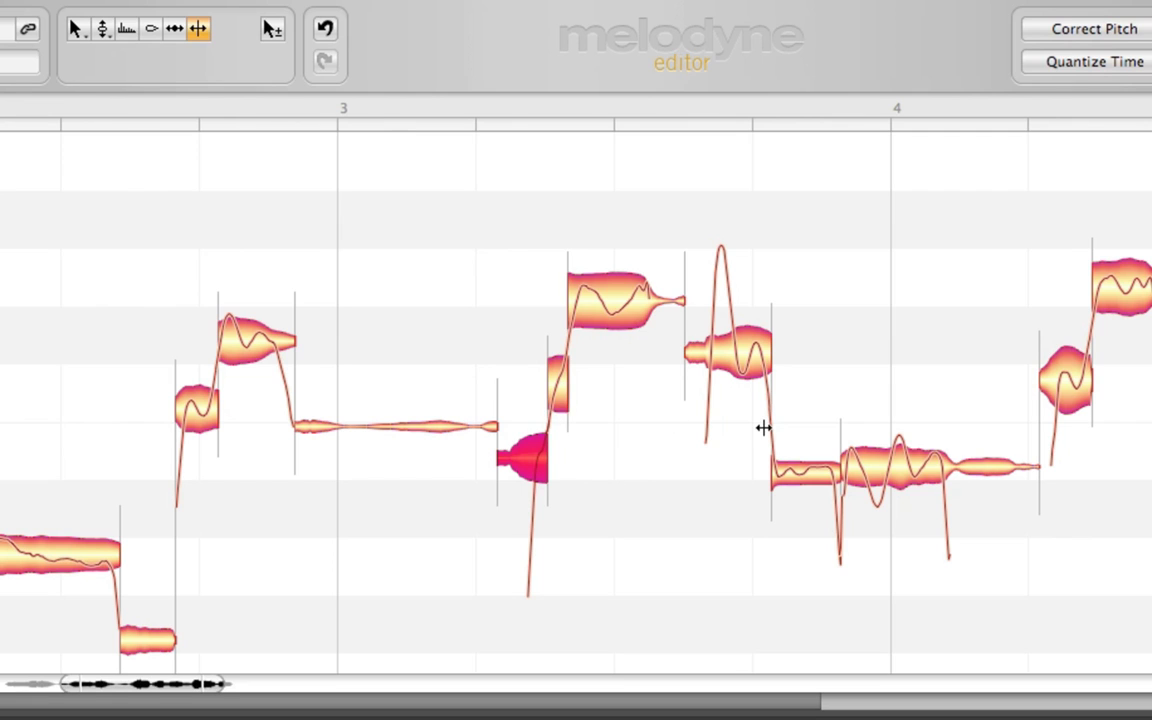
Separate the thin tail from the note crossing bar 4 and split each of the last two short notes before bar 5
left_click_drag(892, 386, 598, 338)
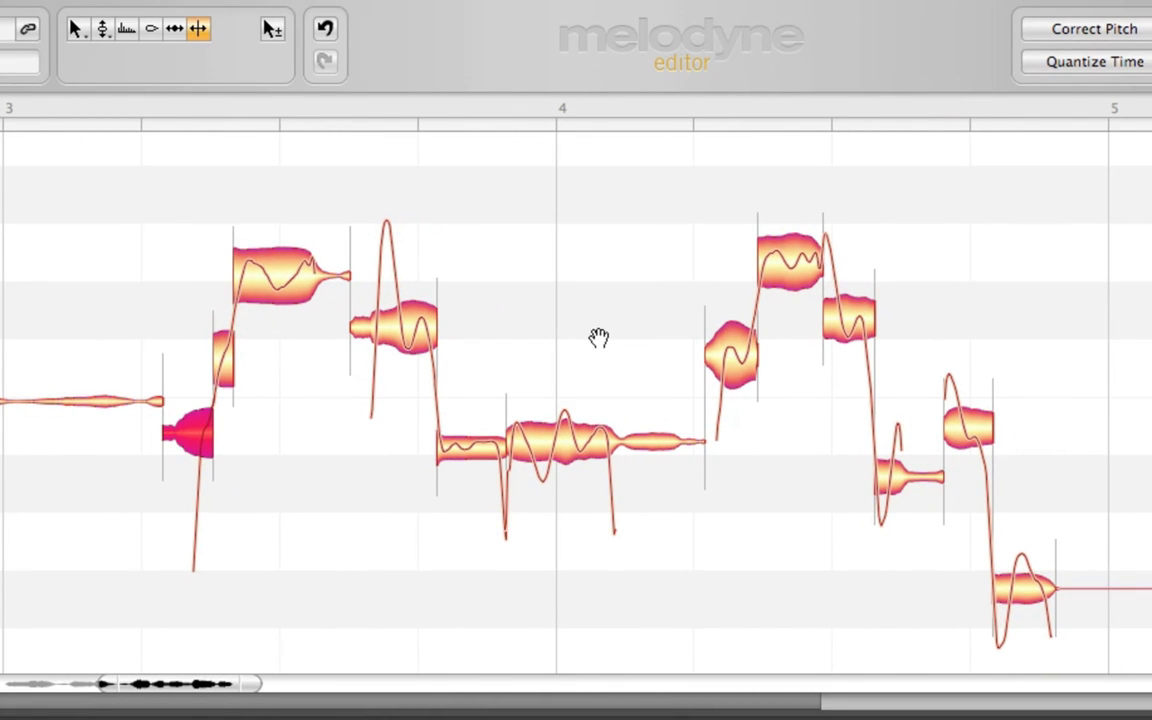
left_click(620, 440)
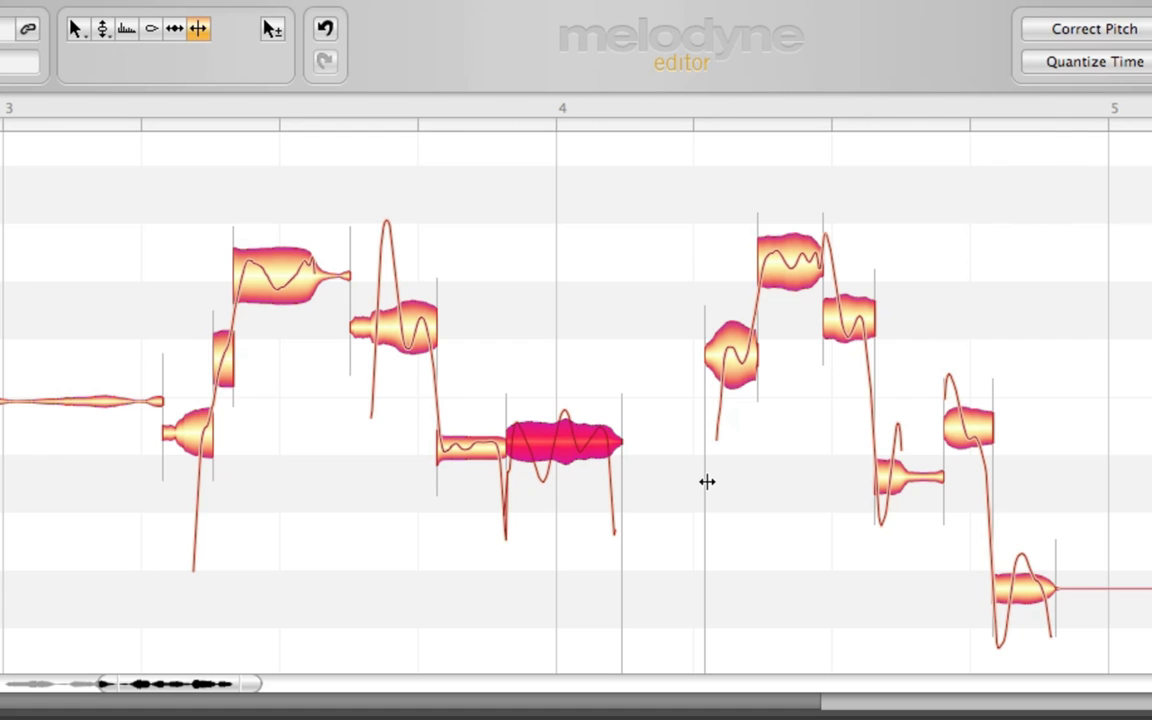
double_click(960, 425)
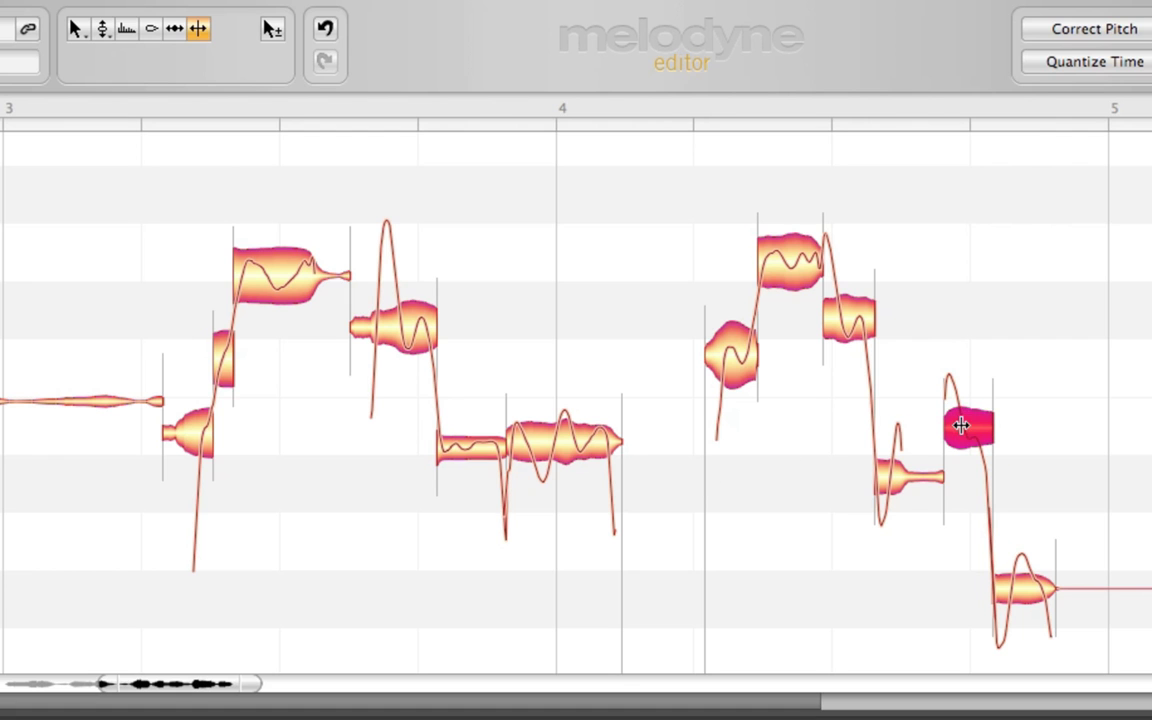
double_click(1009, 591)
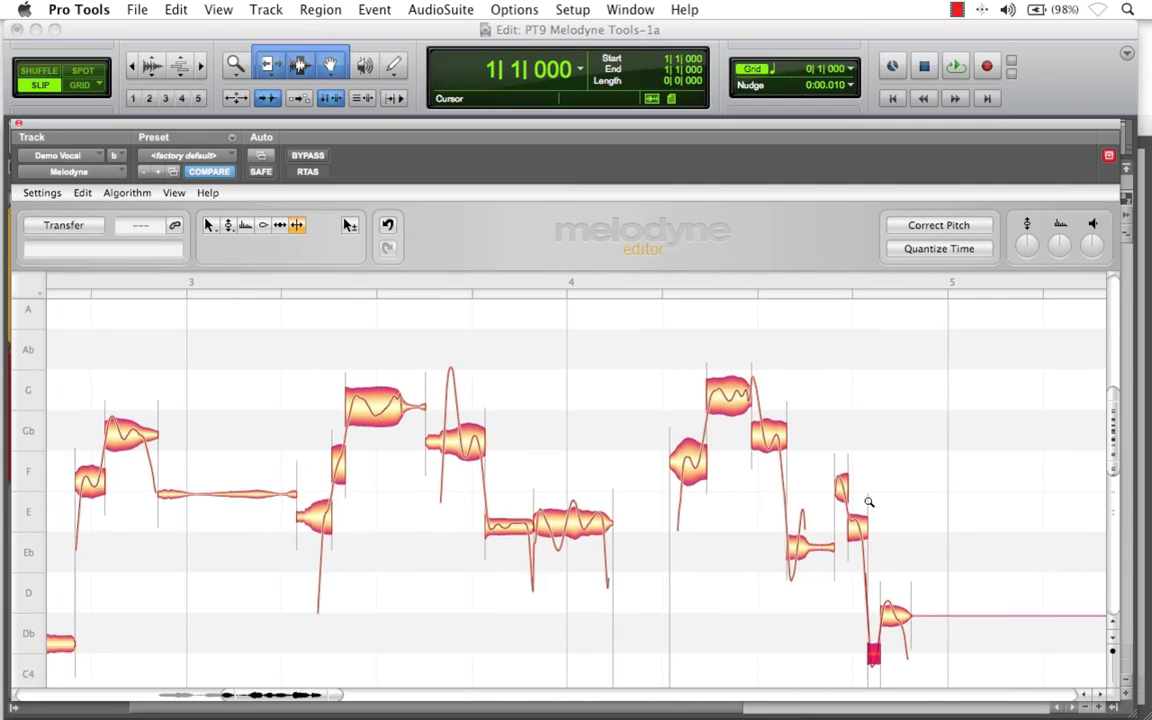
Play the vocal with its separated notes from the start of the session through to the last note, and stop playback
left_click_drag(868, 502, 761, 502)
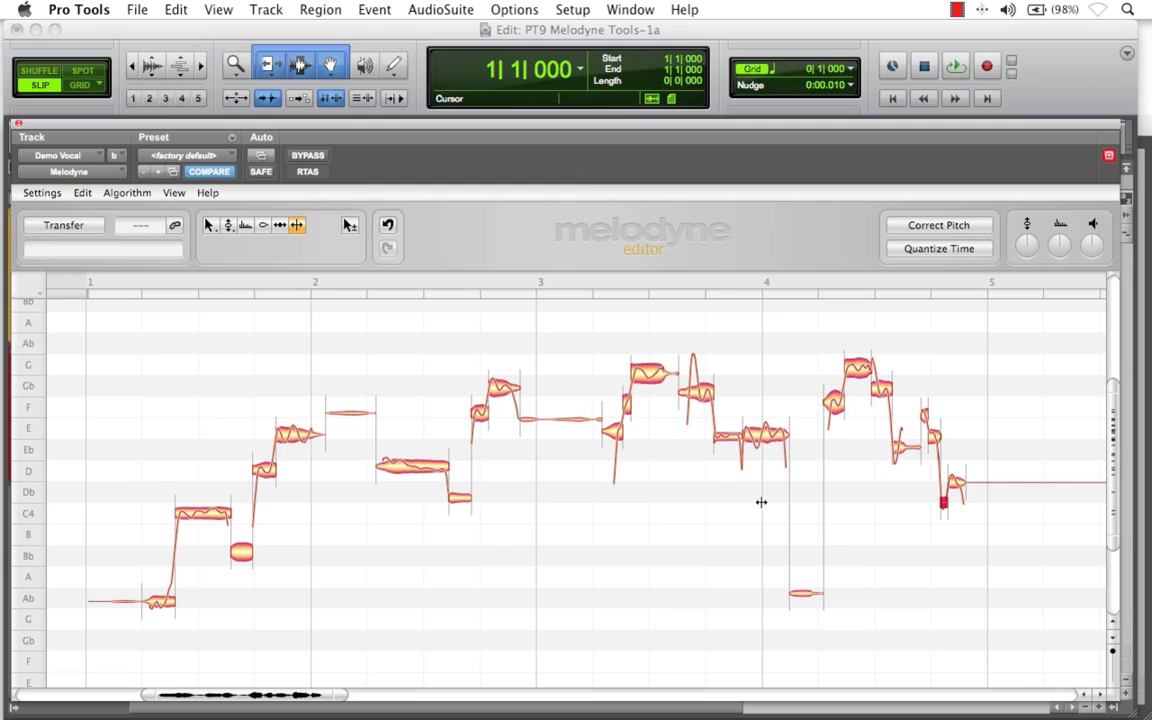
left_click(890, 100)
left_click(956, 67)
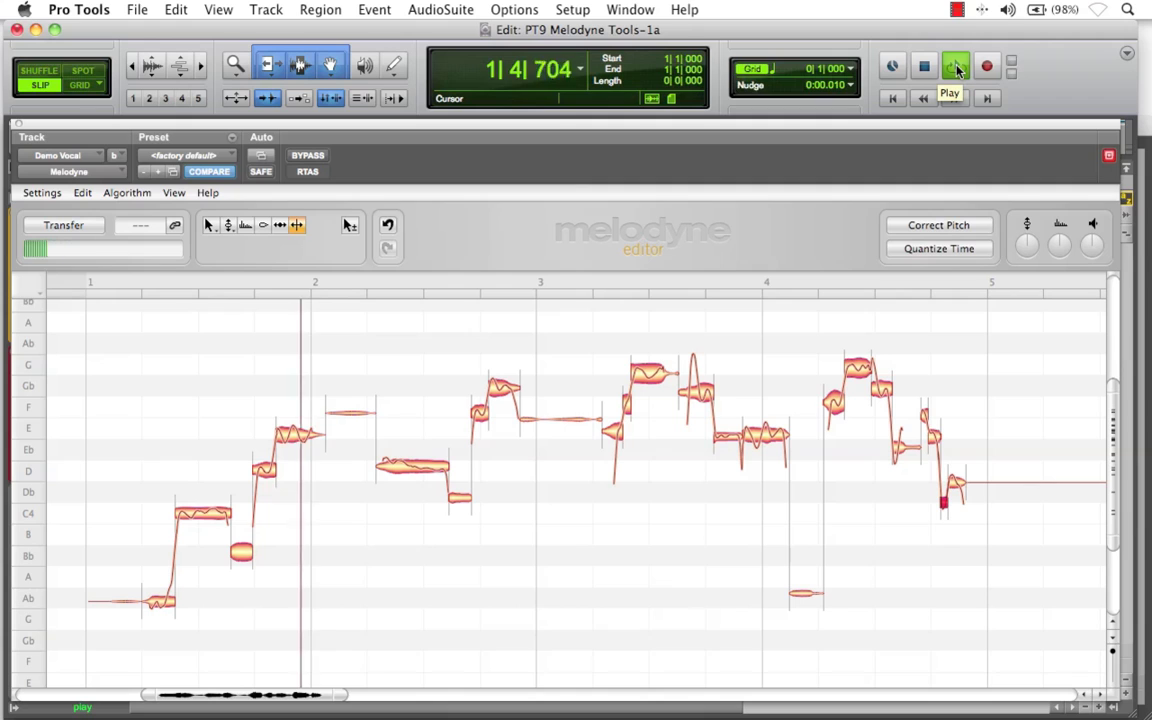
left_click(926, 67)
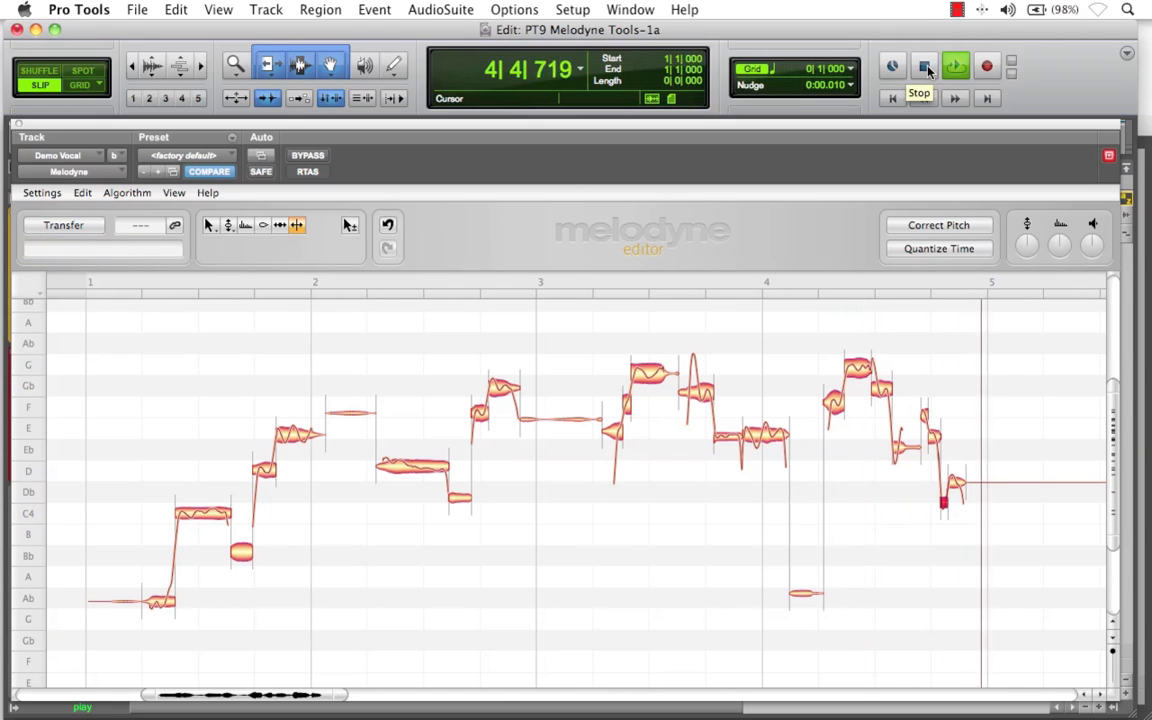
Stop the full playback and audition the selected vocal passage from 1|1|750 to 2|1|536
left_click(926, 67)
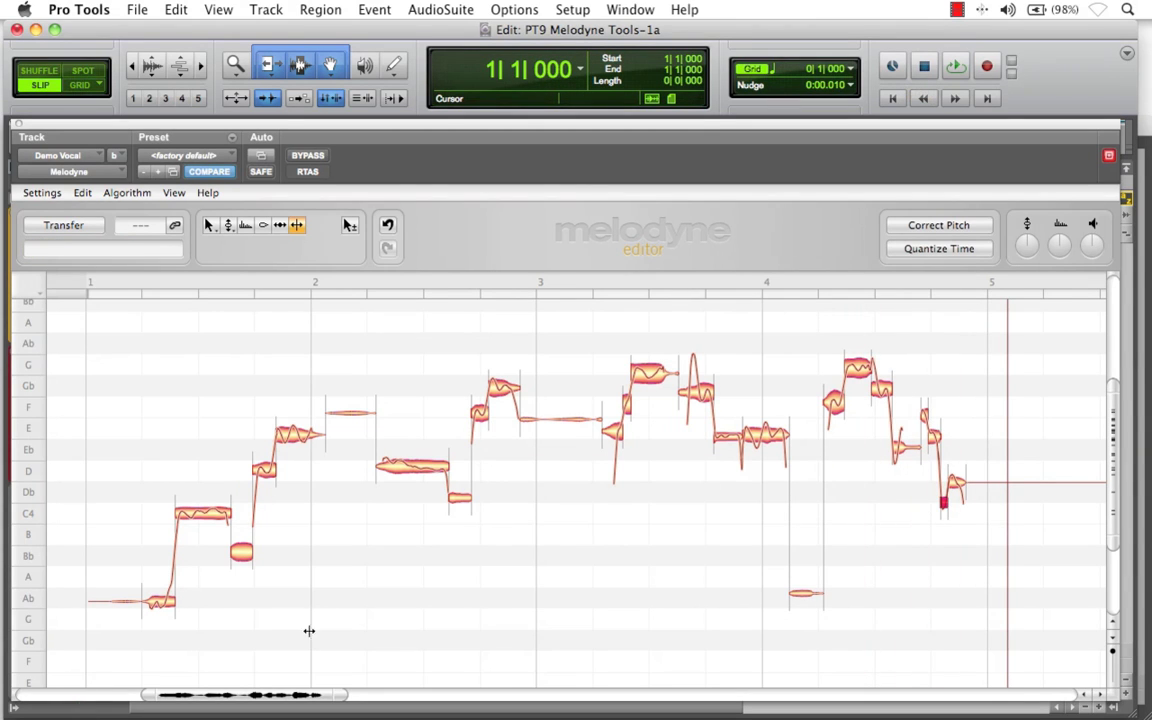
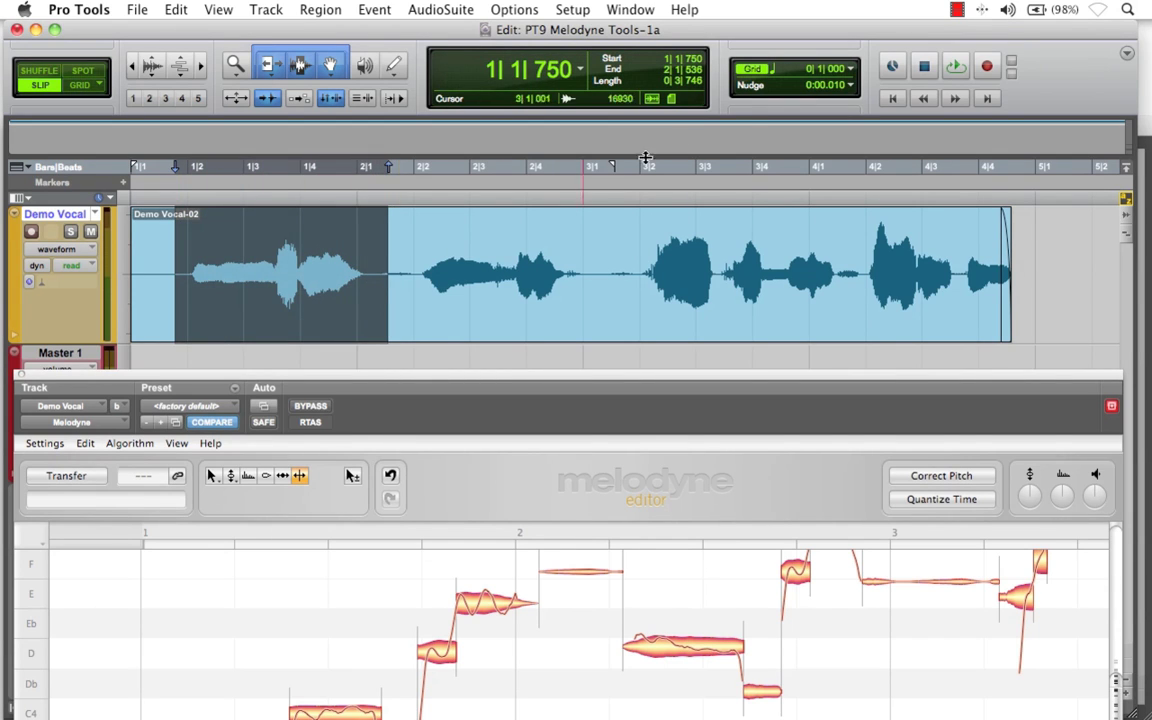
left_click(955, 65)
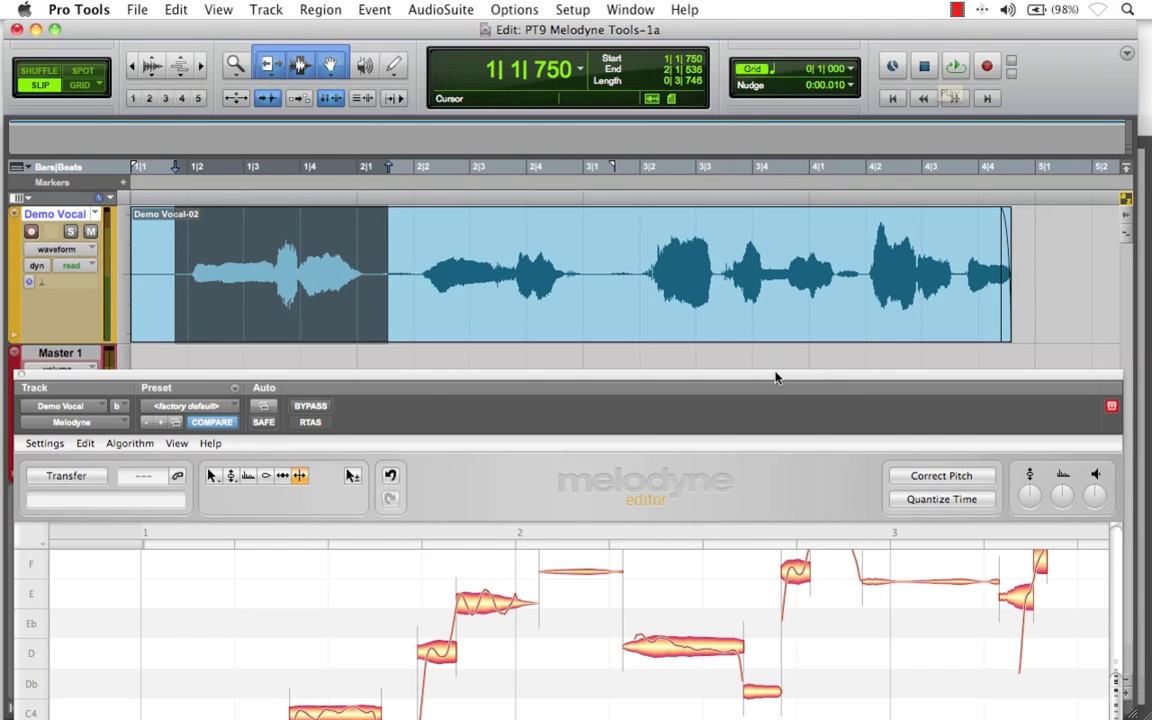
With the Amplitude tool, lower the Bb note before bar 2 to -6.03 dB during playback, and compare its level with the preceding C4 note
left_click_drag(771, 373, 792, 129)
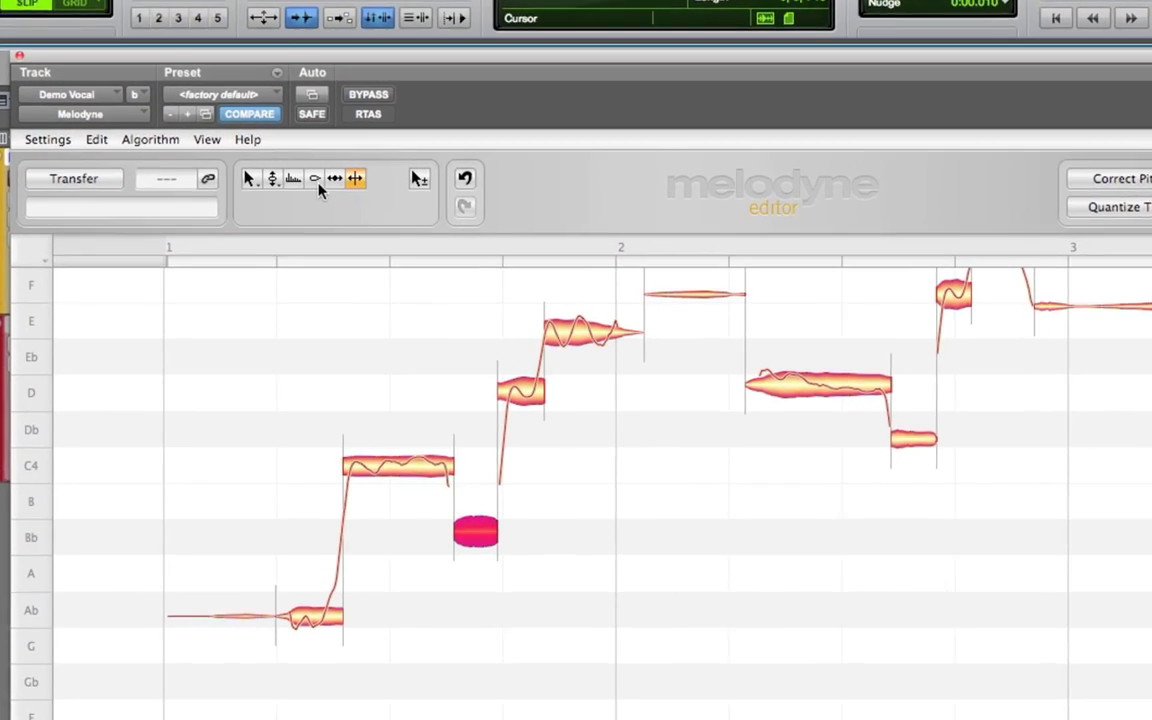
left_click(285, 225)
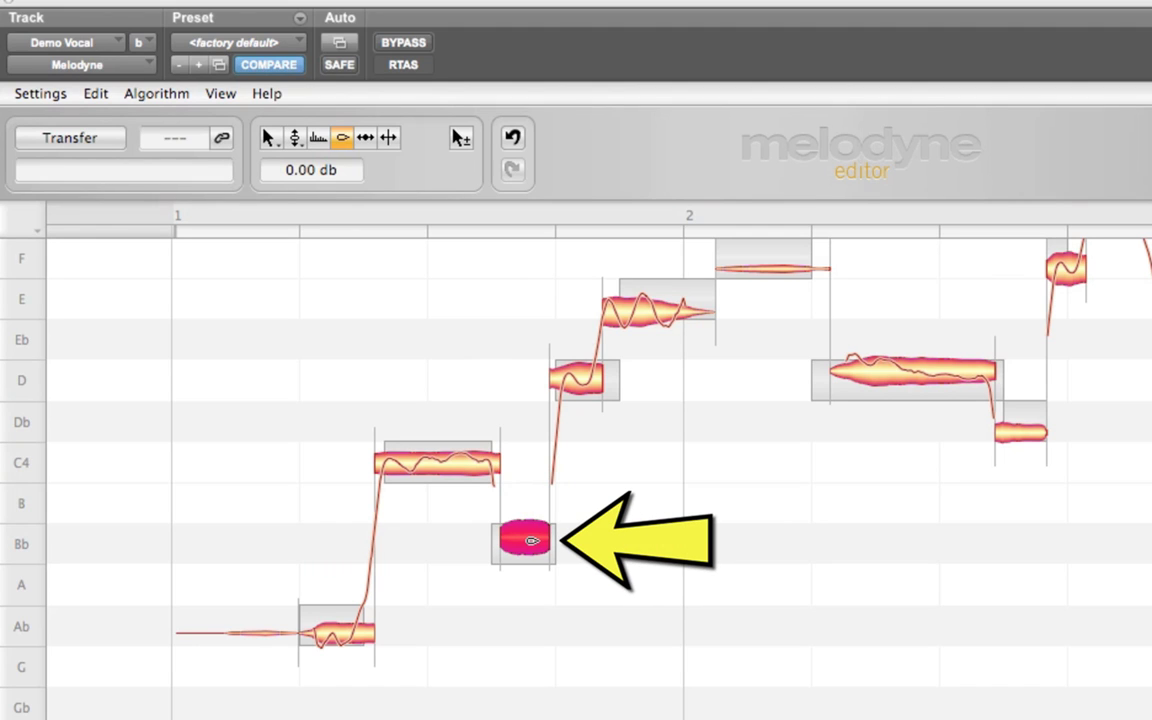
key("space")
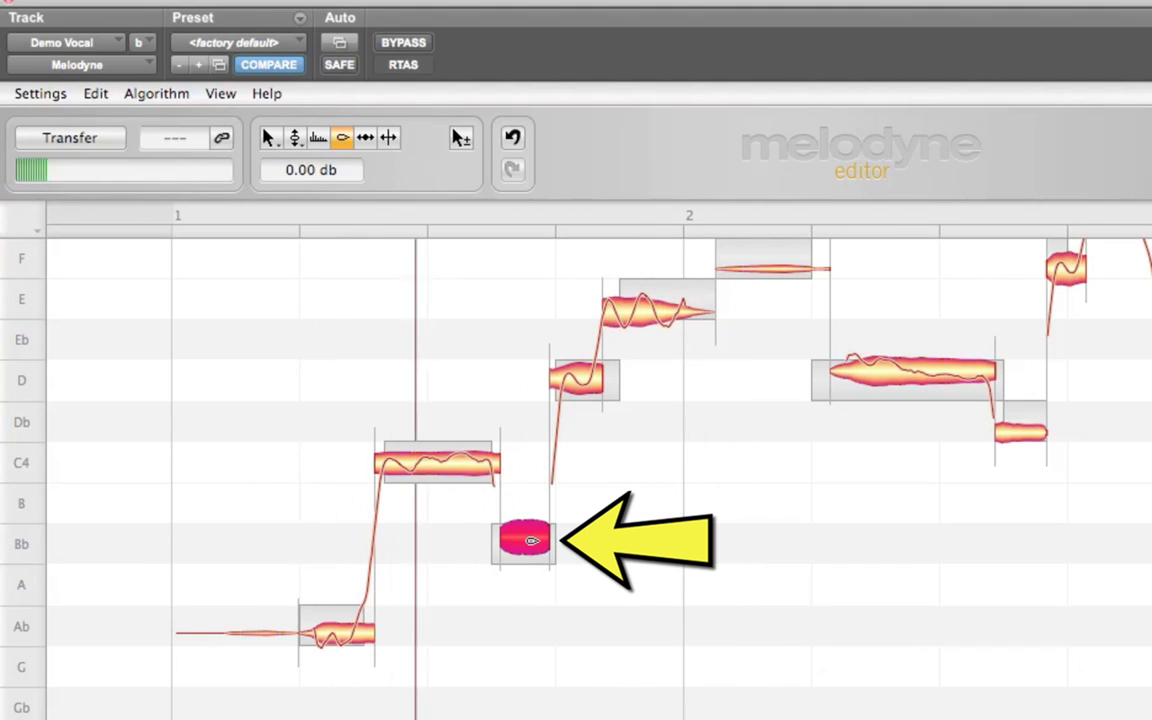
left_click_drag(531, 541, 543, 622)
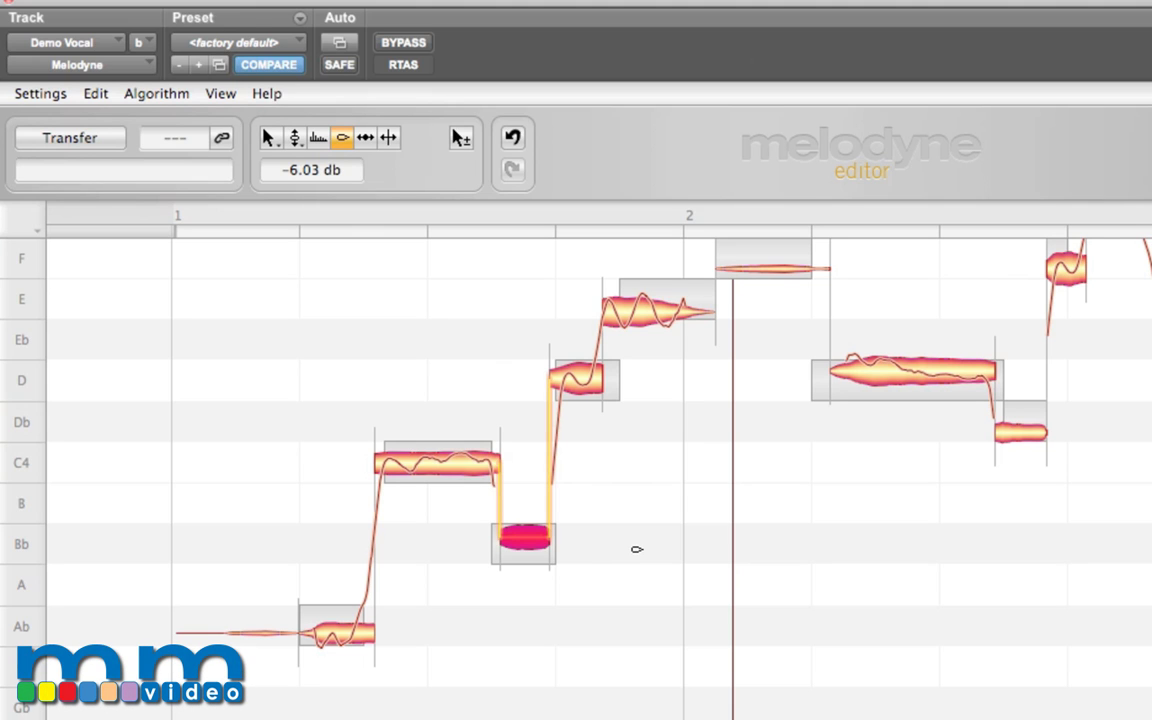
left_click(456, 463)
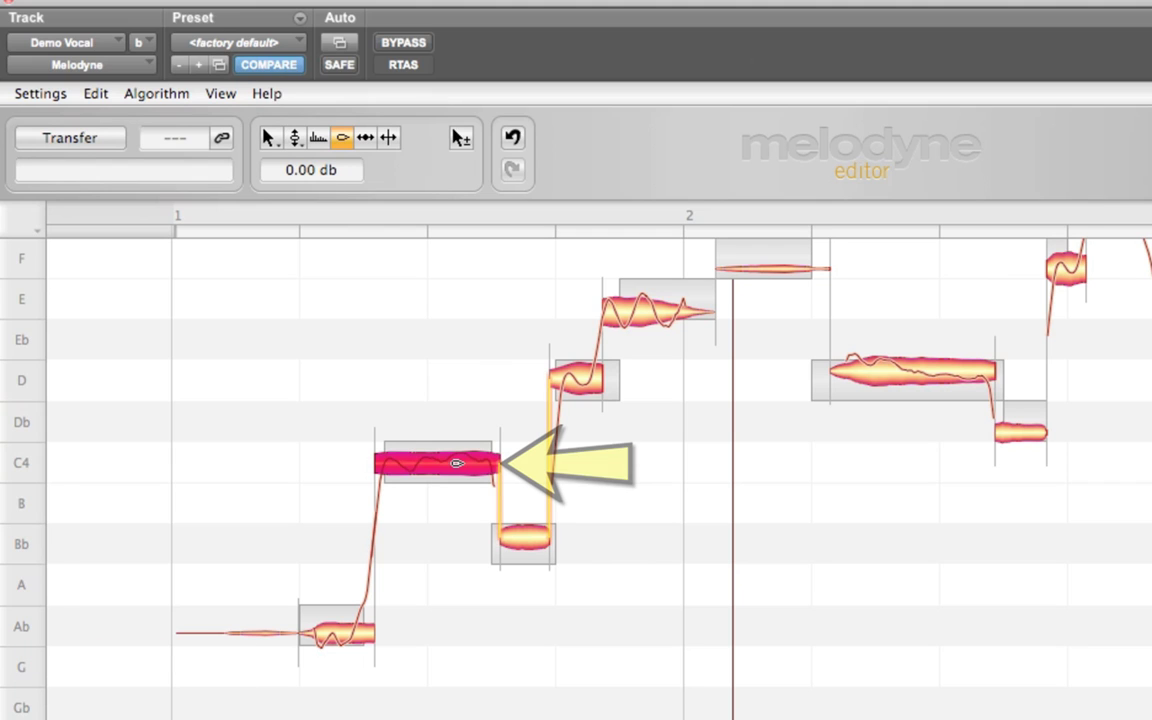
left_click(521, 541)
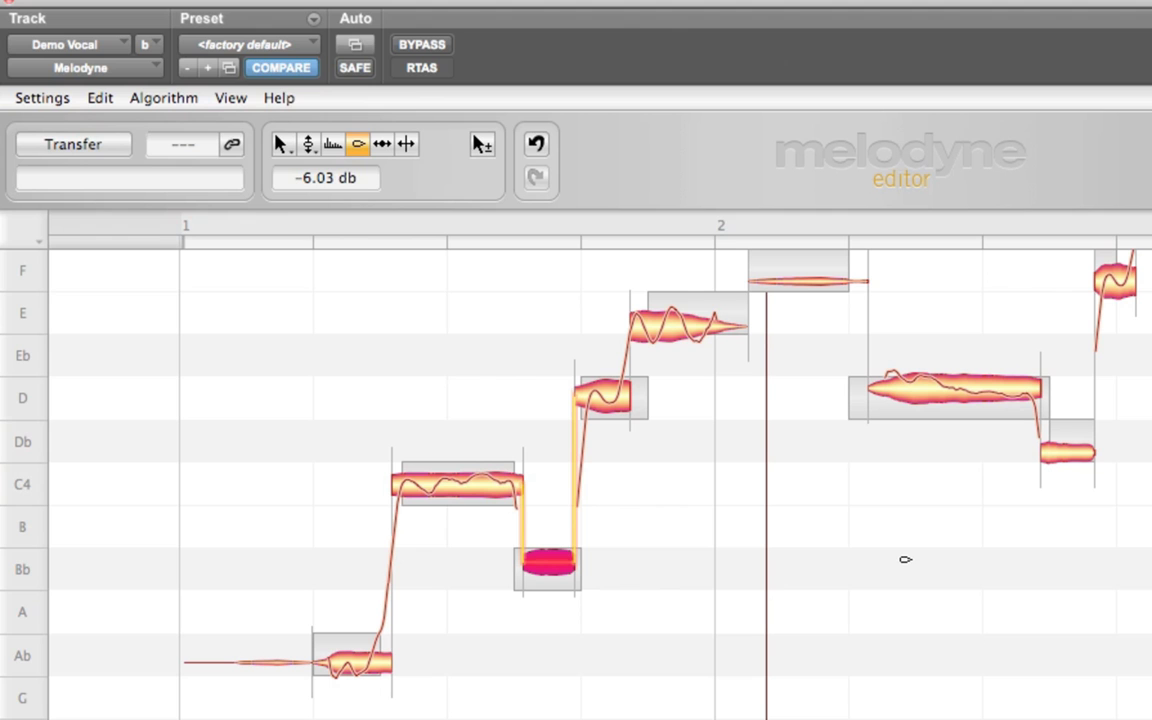
Try the Pitch, Time and main tools in turn over the empty note area, and end with the Note Separation tool active
scroll(1044, 540, "down", 5)
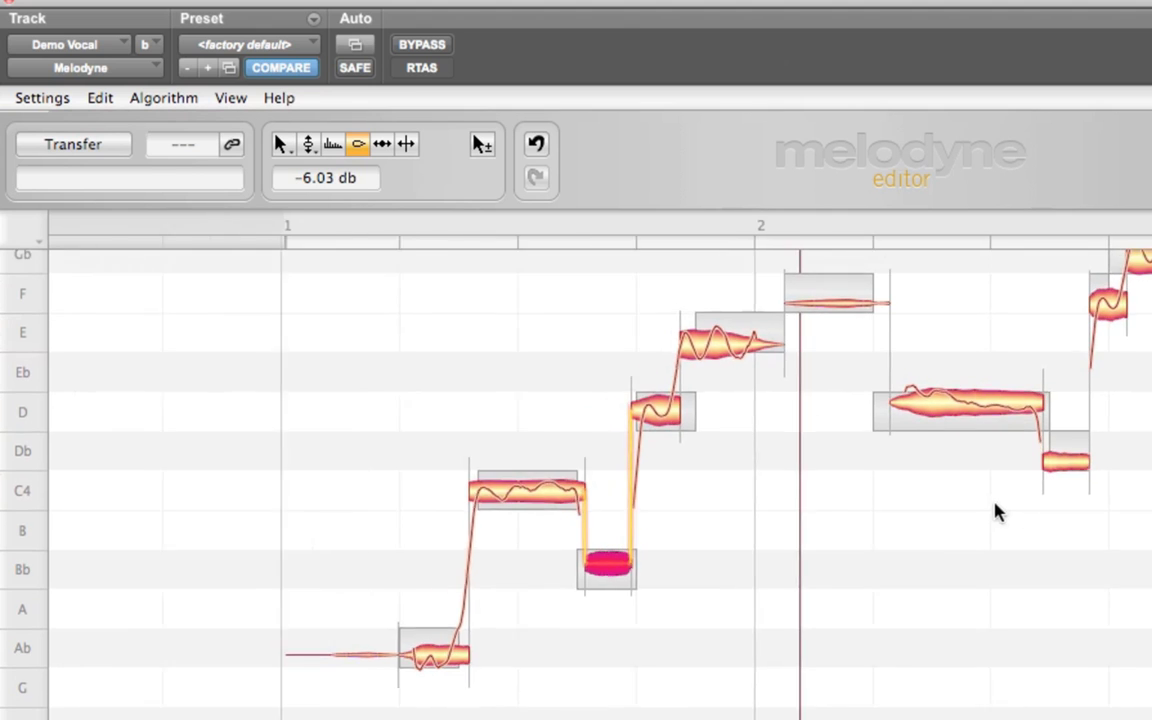
scroll(980, 493, "down", 5)
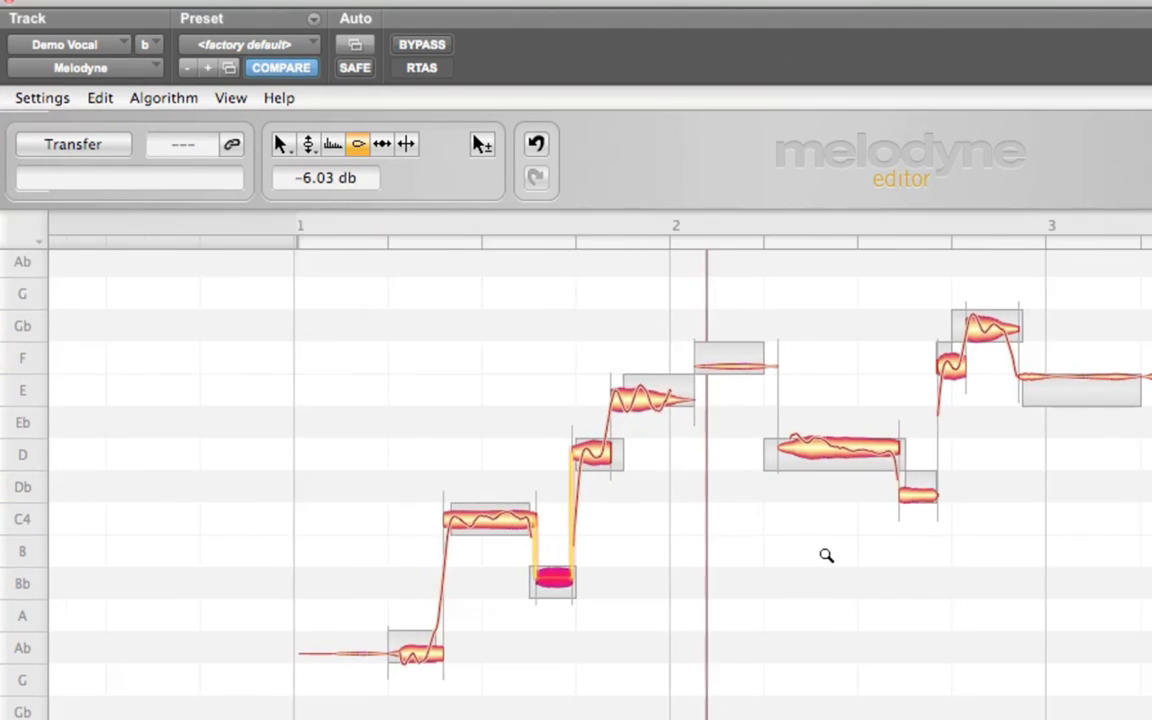
left_click_drag(973, 583, 689, 581)
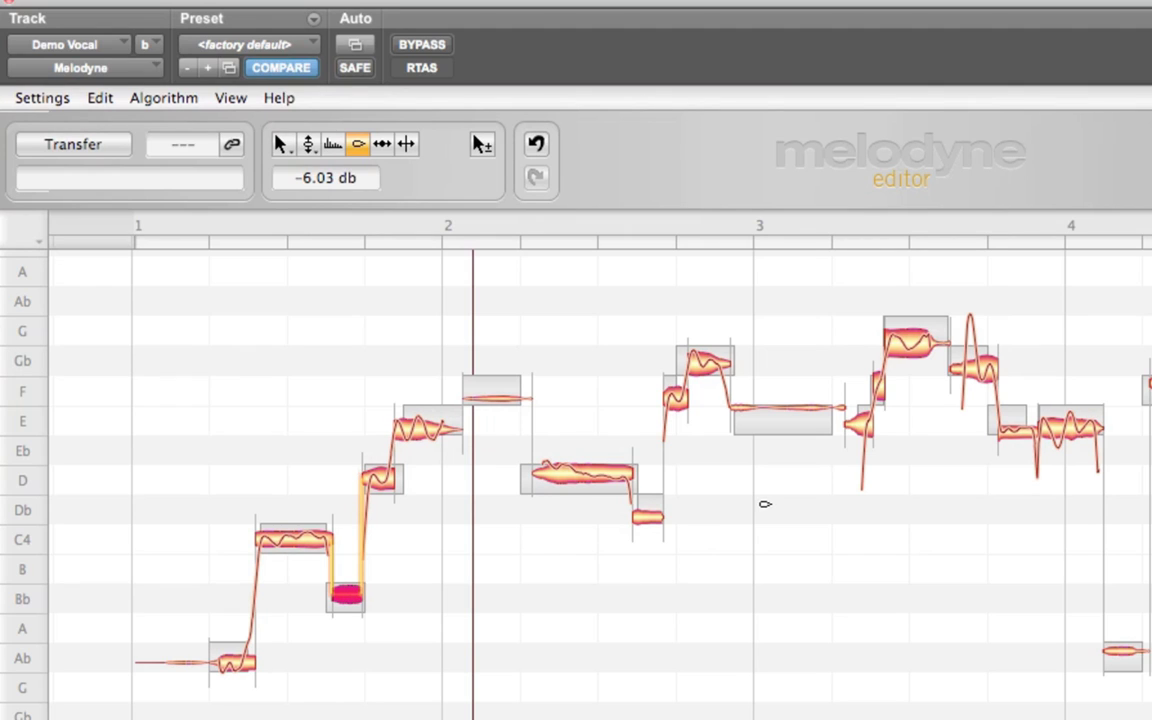
right_click(892, 553)
left_click(845, 550)
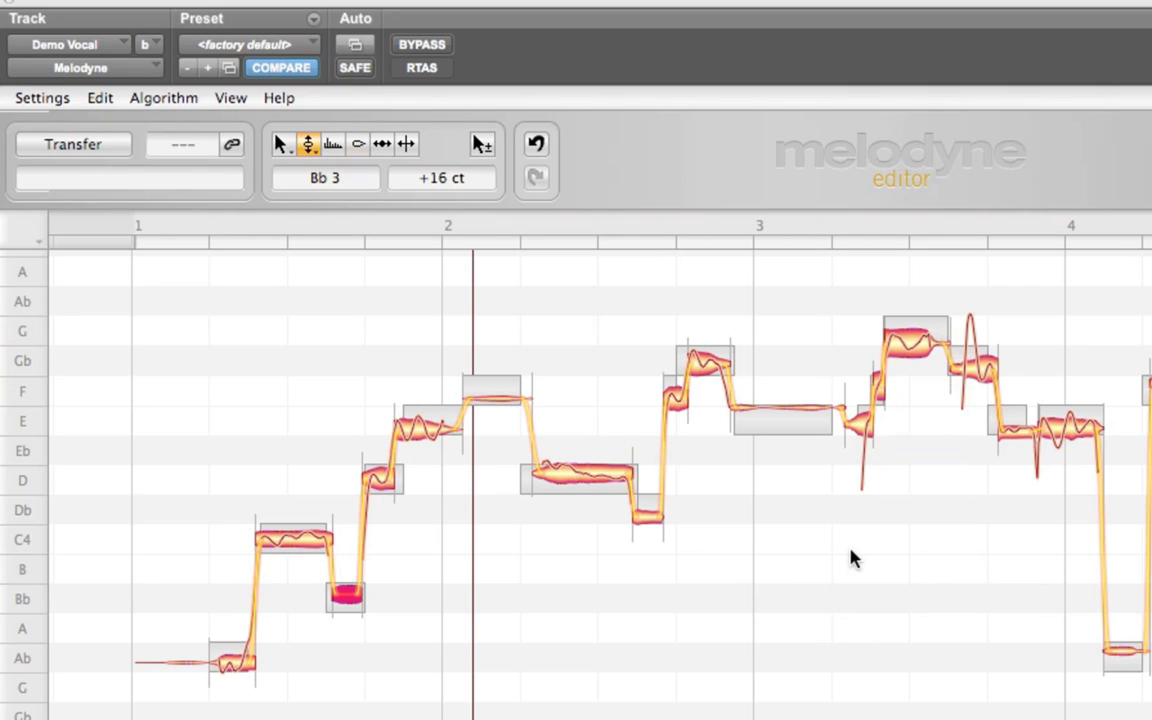
right_click(851, 559)
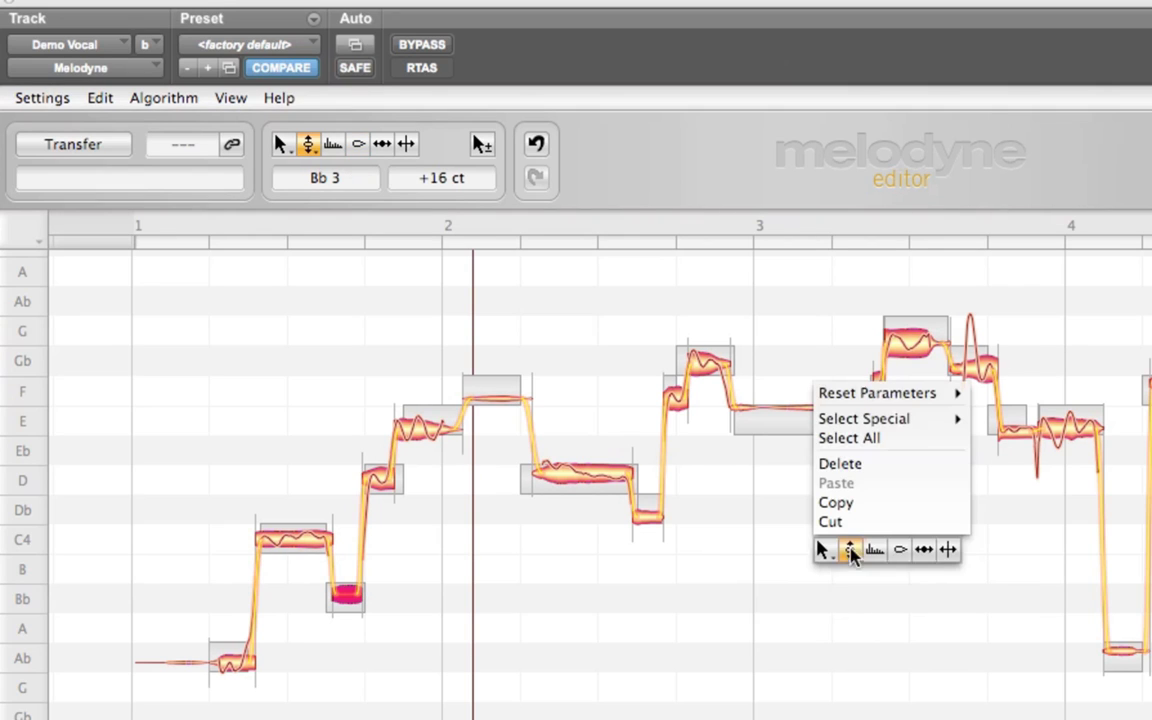
left_click(924, 551)
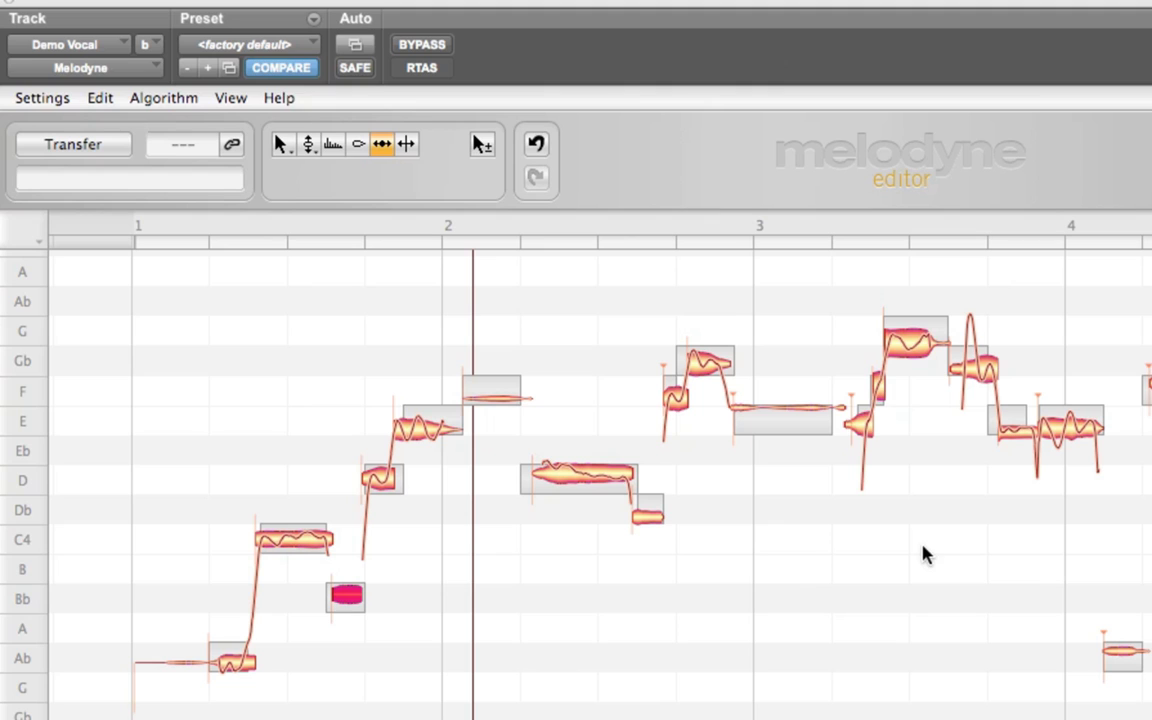
right_click(924, 553)
left_click(824, 556)
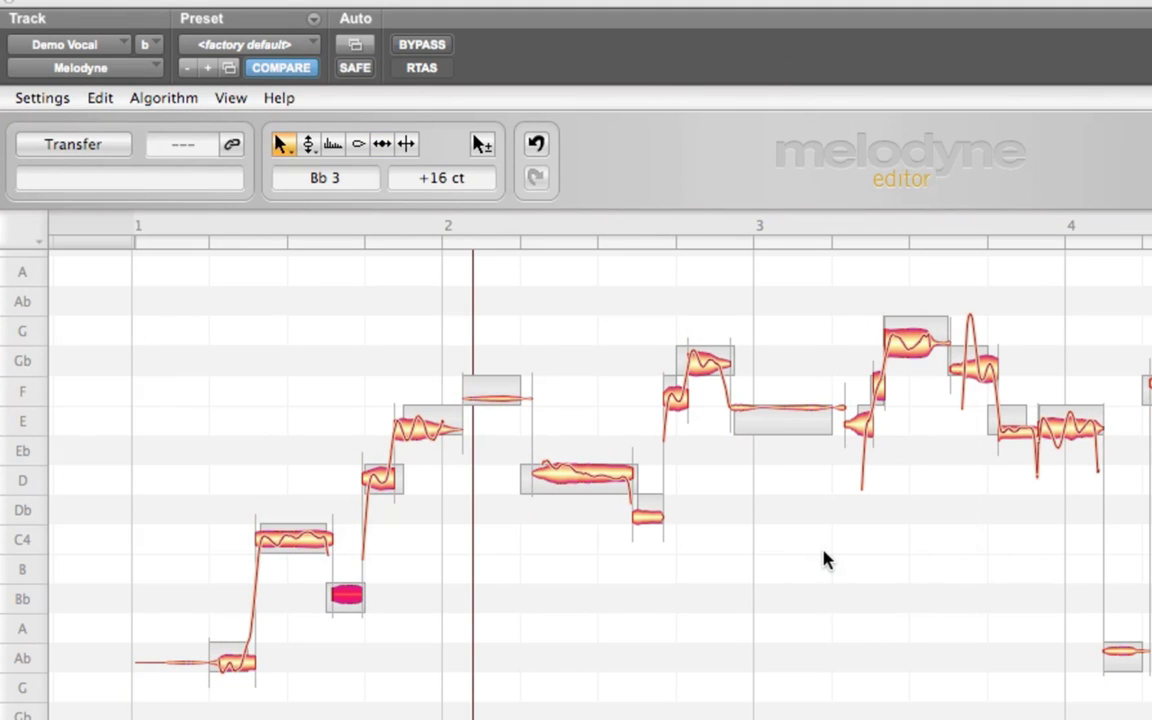
right_click(826, 556)
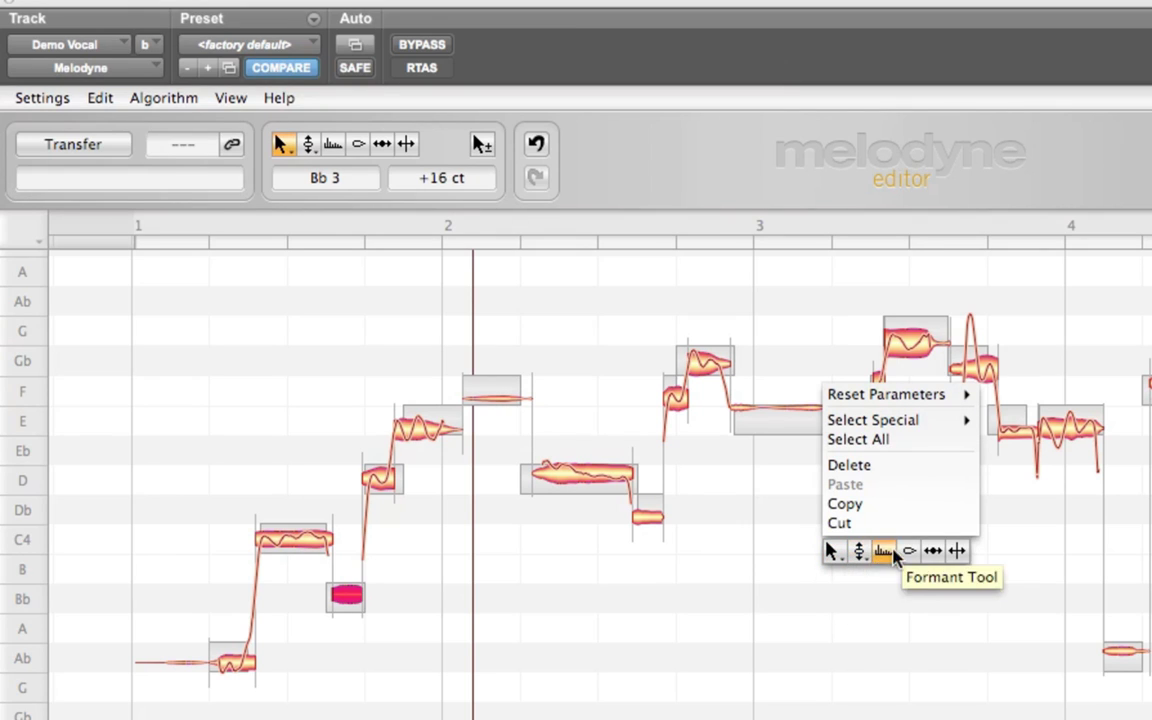
left_click(958, 552)
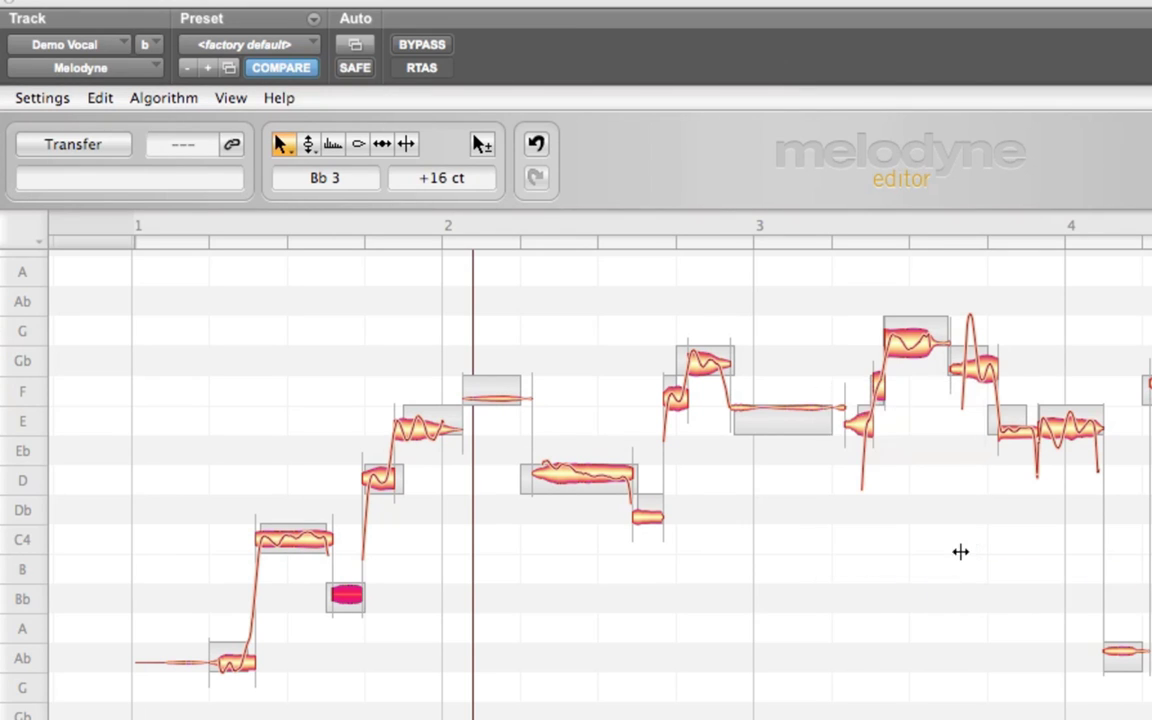